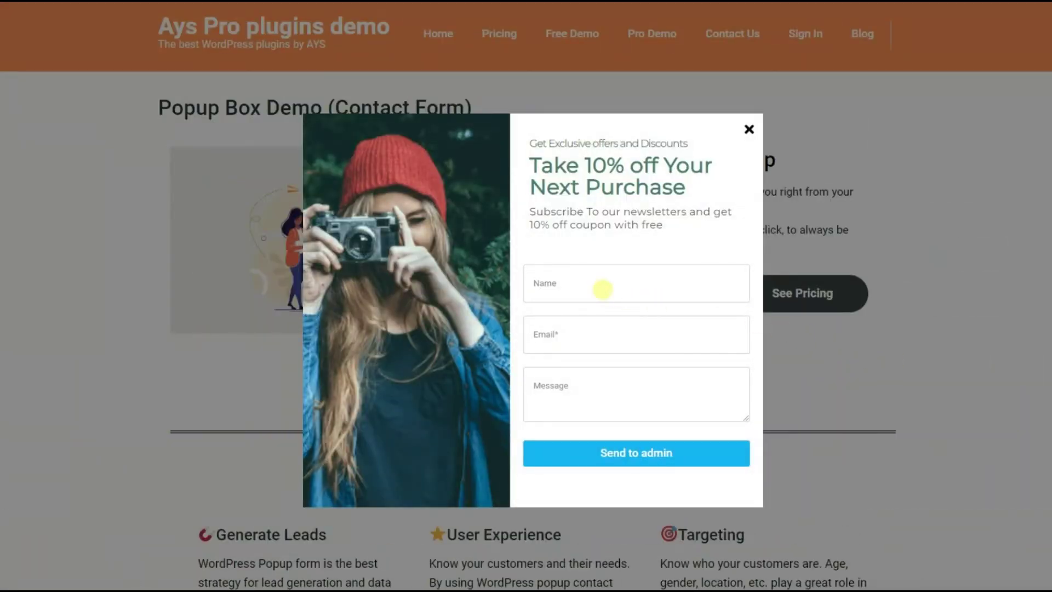
# Step: Fill the demo popup with a name, an e-mail and 'I want to subscribe', then send it
pyautogui.write('Mike')
pyautogui.click(564, 347)
pyautogui.click(566, 385)
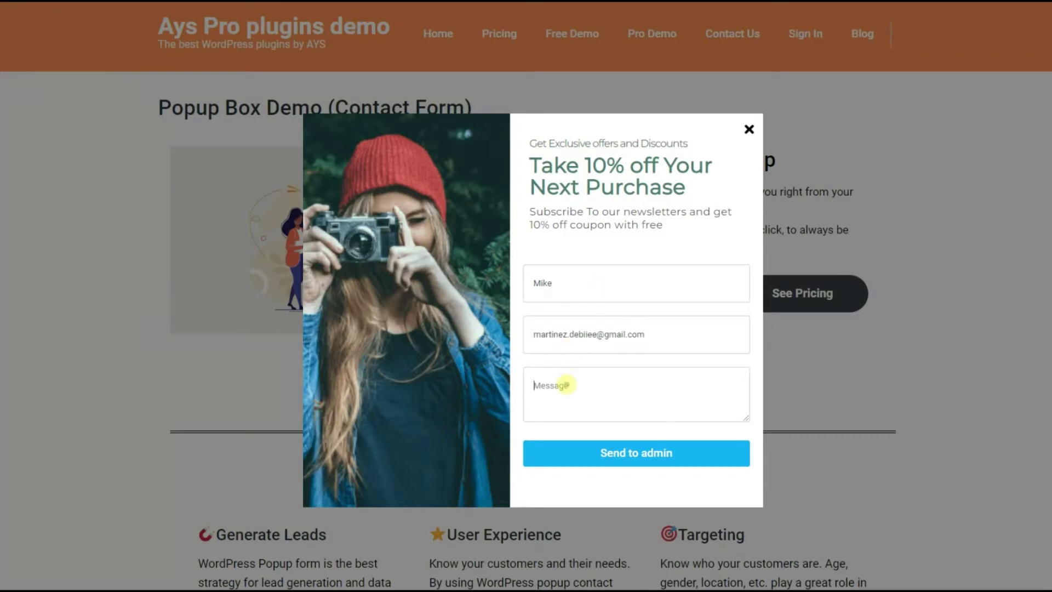
pyautogui.write('I want to subscribe')
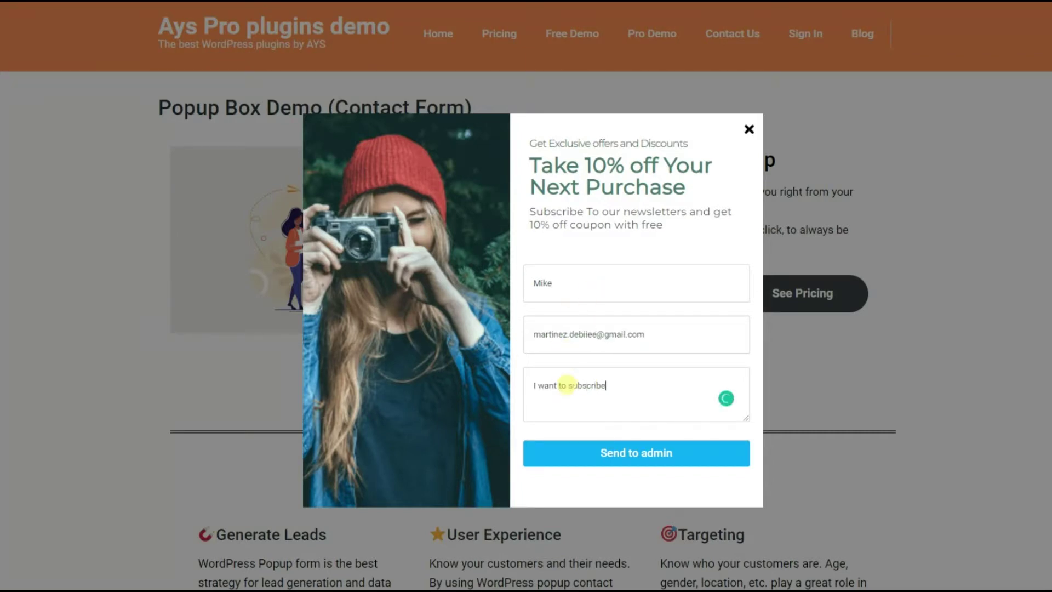
pyautogui.click(610, 453)
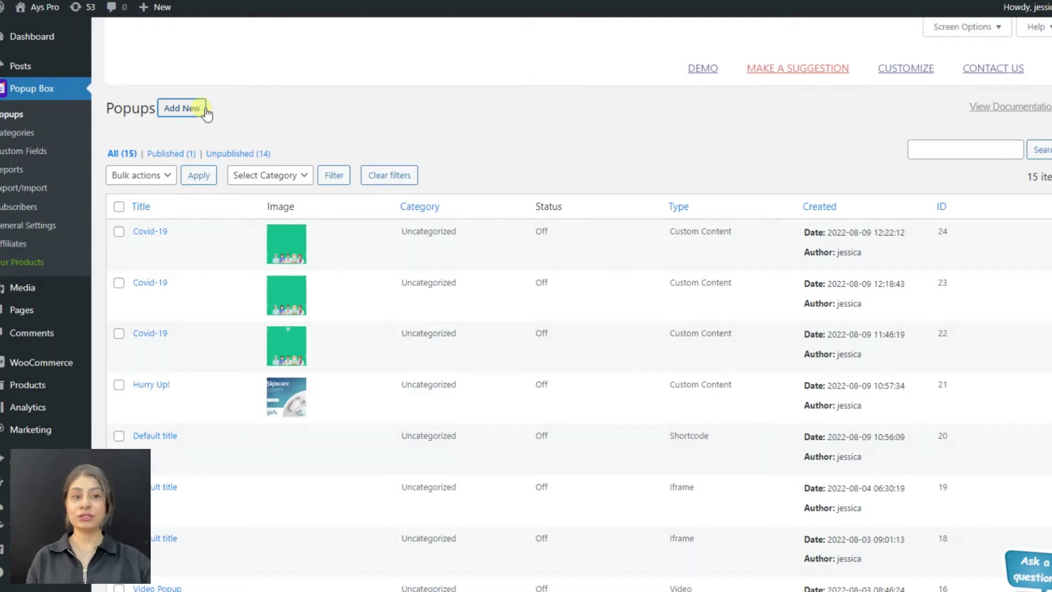
# Step: Add a new popup and choose the Contact form type
pyautogui.click(205, 110)
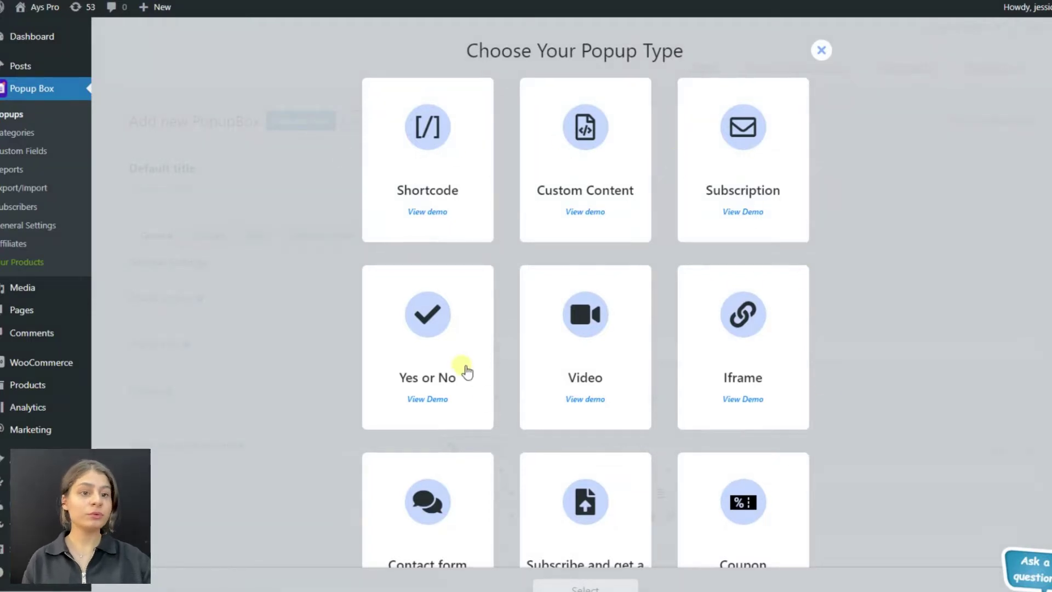
pyautogui.scroll(-5, 333, 413)
pyautogui.click(453, 283)
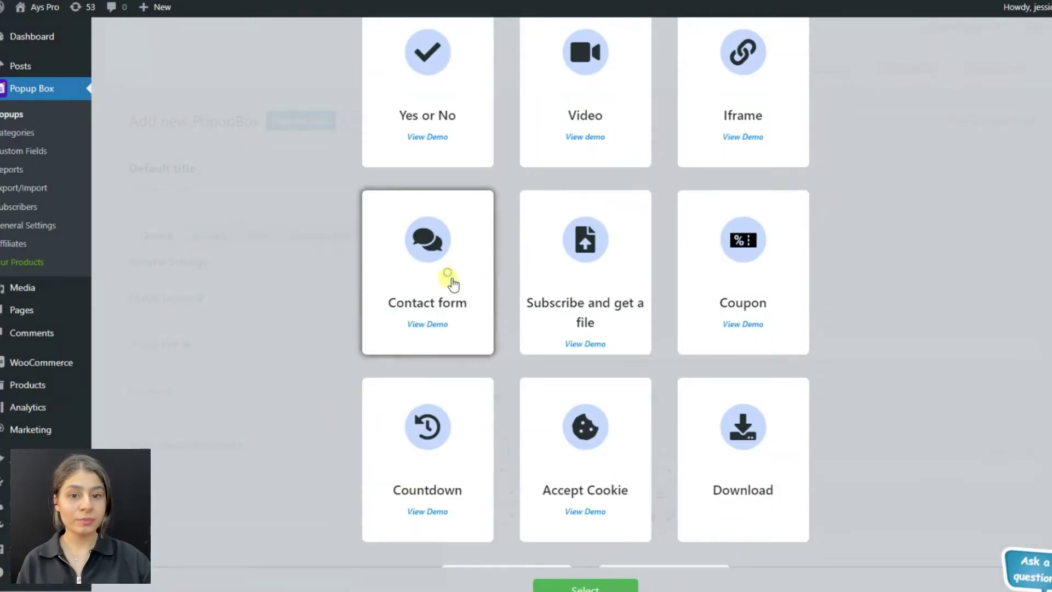
pyautogui.click(591, 585)
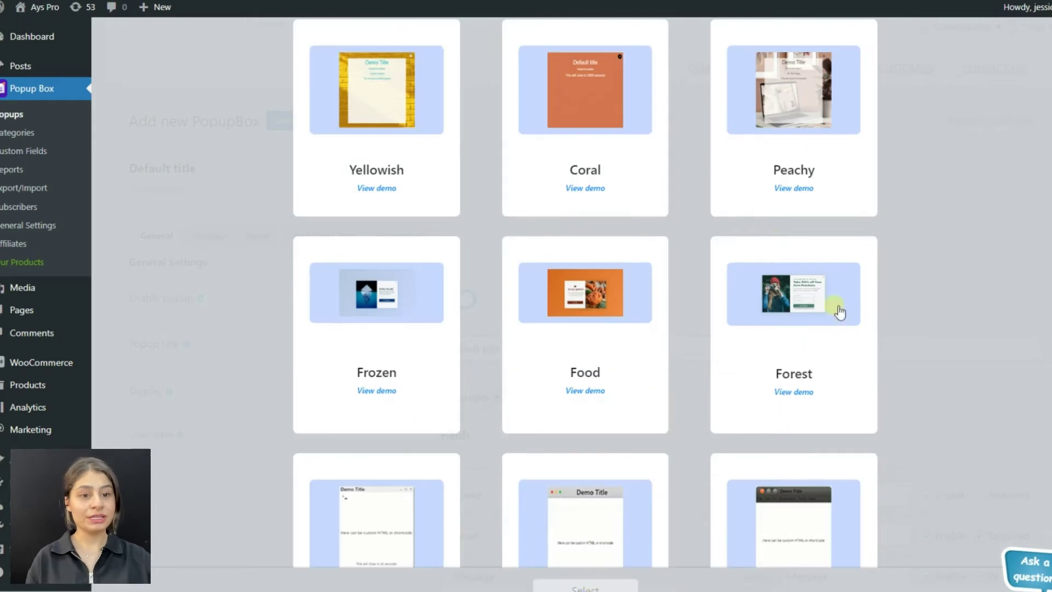
# Step: Pick the Forest template for the new contact popup
pyautogui.scroll(5, 716, 329)
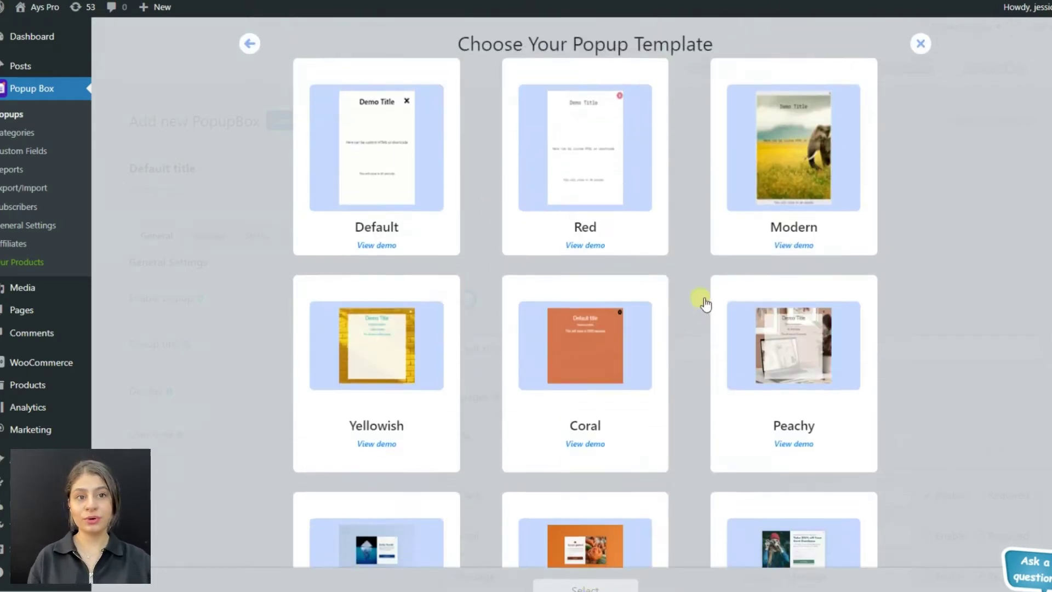
pyautogui.scroll(-4, 706, 303)
pyautogui.click(741, 336)
pyautogui.click(601, 585)
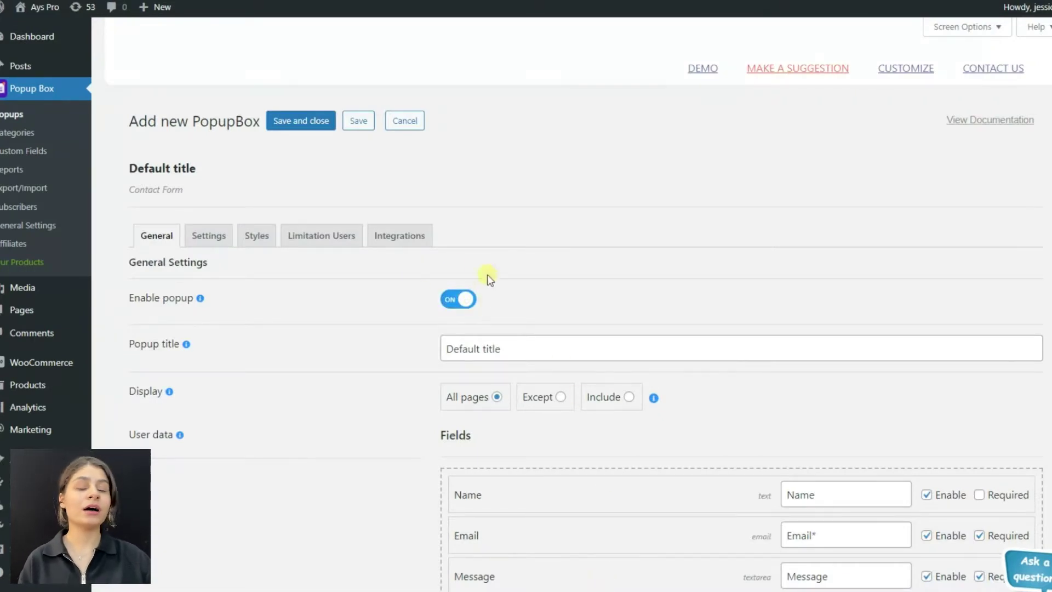
# Step: Retitle the new popup 'Contact Form'
pyautogui.scroll(-3, 383, 315)
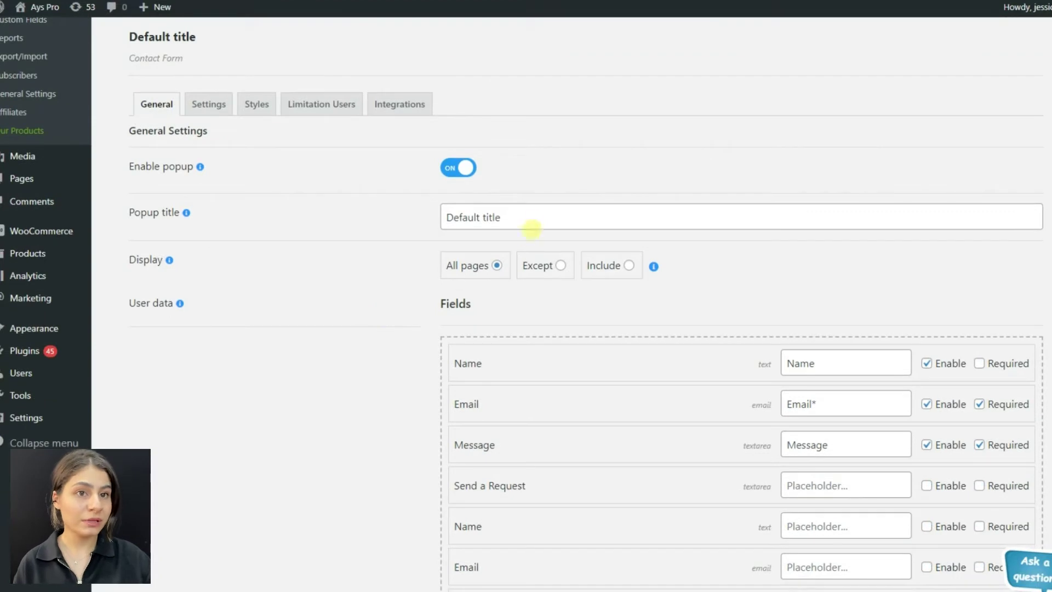
pyautogui.moveTo(530, 225); pyautogui.dragTo(441, 217)
pyautogui.write('Con')
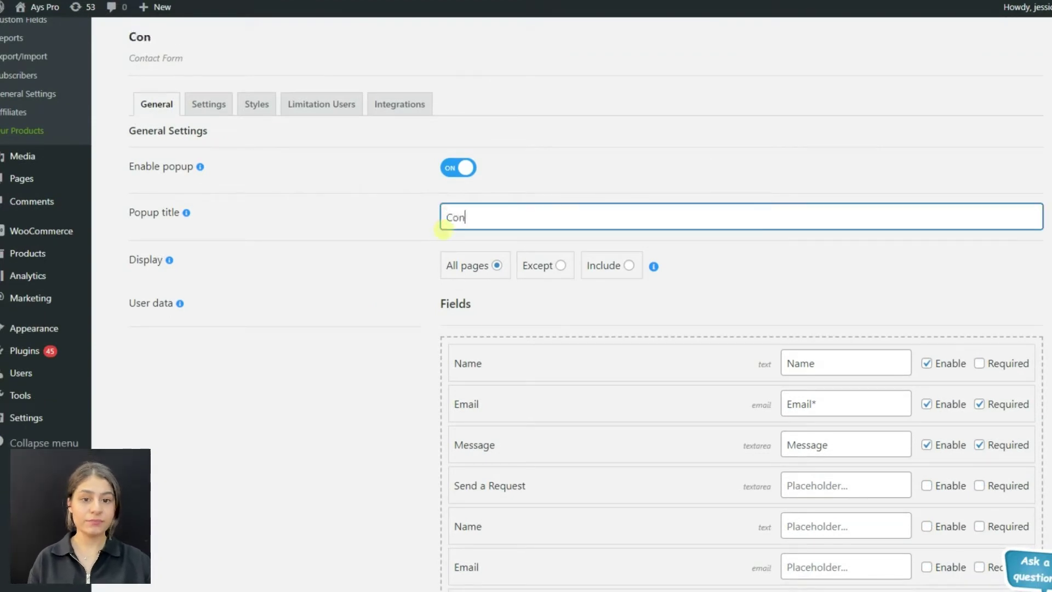
pyautogui.write('tact Fo')
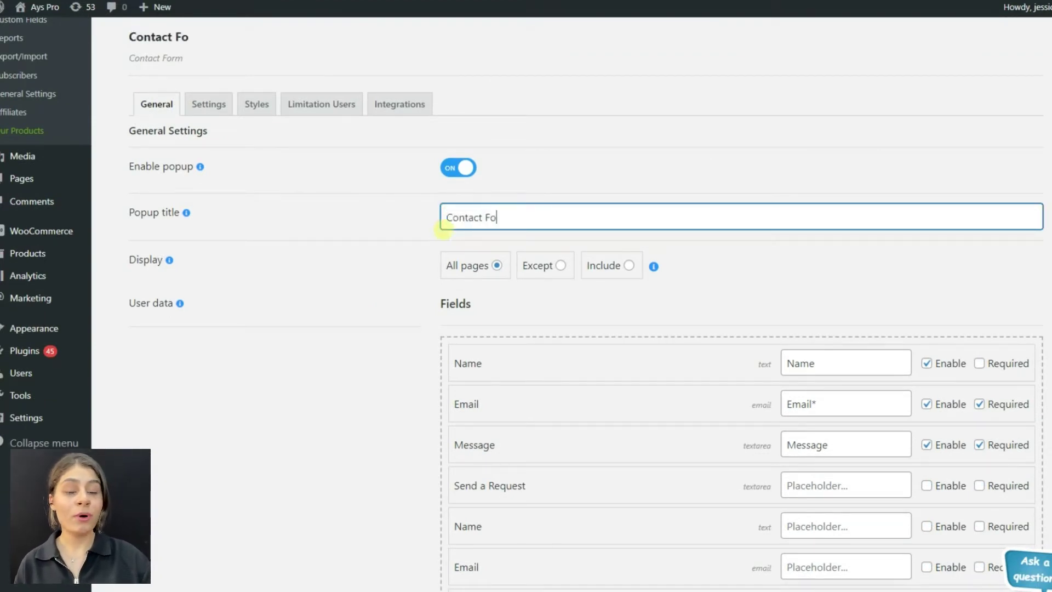
pyautogui.write('rm')
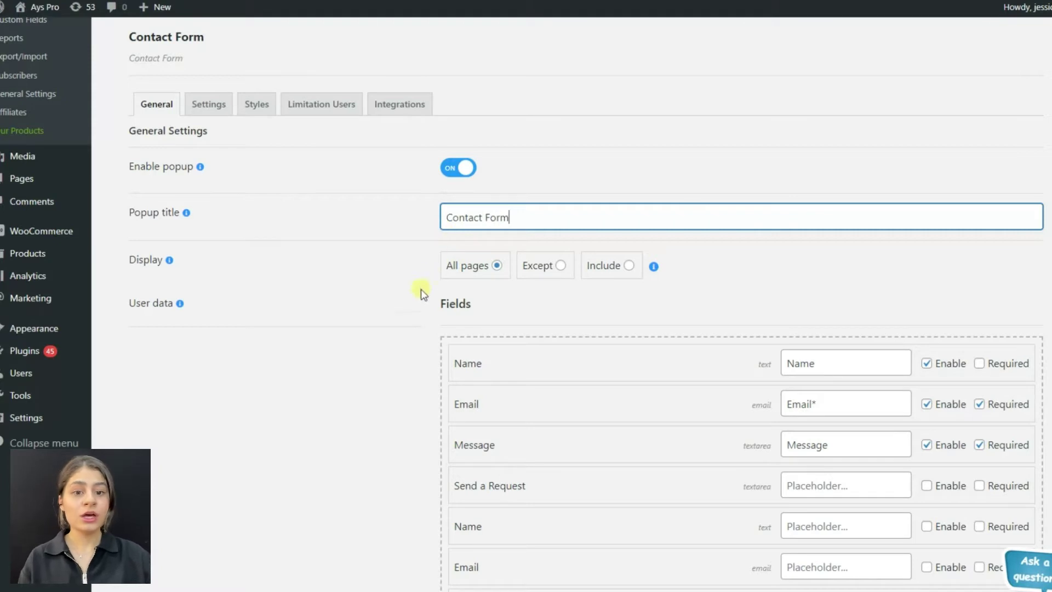
# Step: Tick Enable and Required on the Name row under Fields
pyautogui.scroll(-1, 411, 321)
pyautogui.moveTo(171, 196)
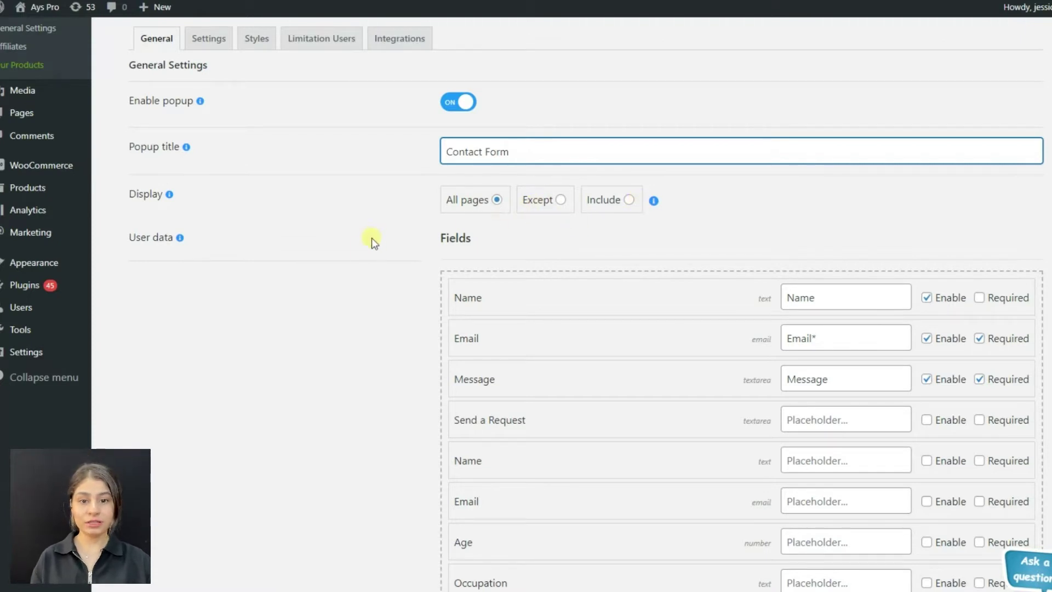
pyautogui.scroll(-1, 356, 262)
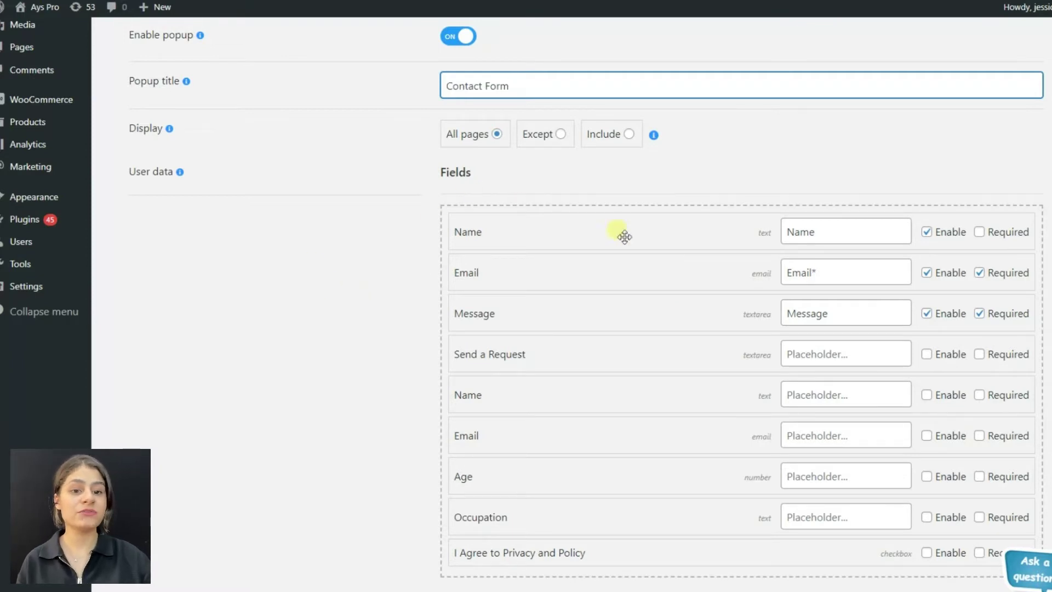
pyautogui.click(927, 232)
pyautogui.click(927, 232)
pyautogui.click(979, 231)
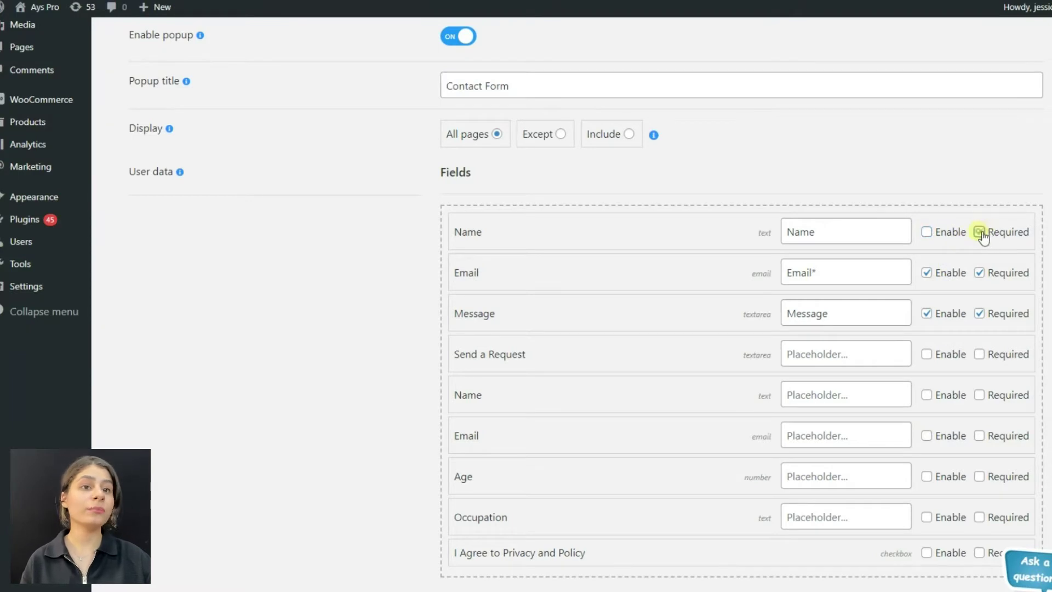
pyautogui.click(933, 235)
pyautogui.scroll(2, 946, 336)
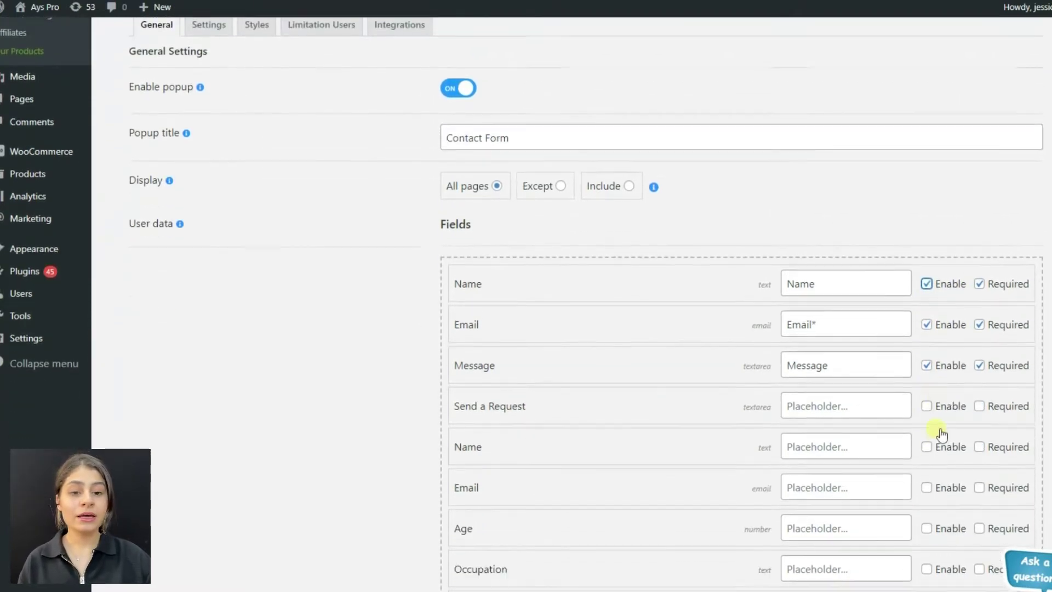
pyautogui.scroll(-6, 937, 427)
pyautogui.scroll(3, 901, 380)
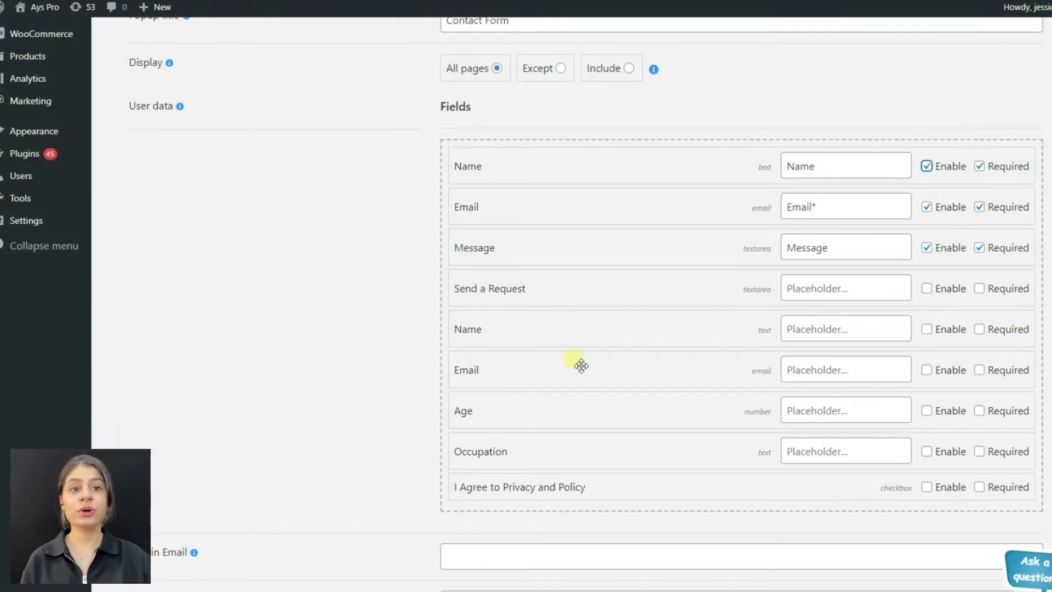
pyautogui.scroll(5, 394, 376)
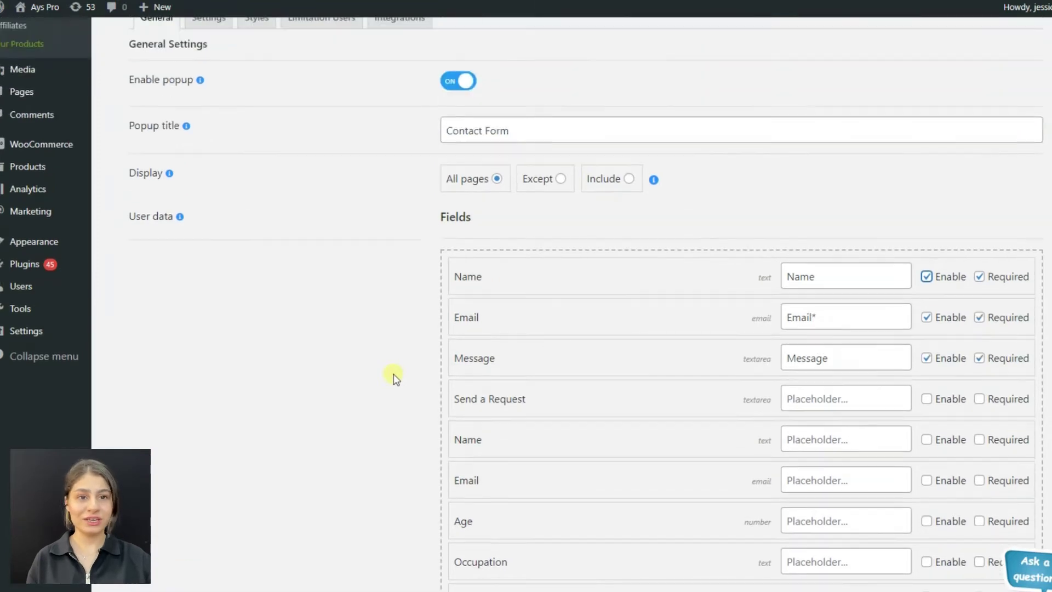
pyautogui.scroll(2, 374, 366)
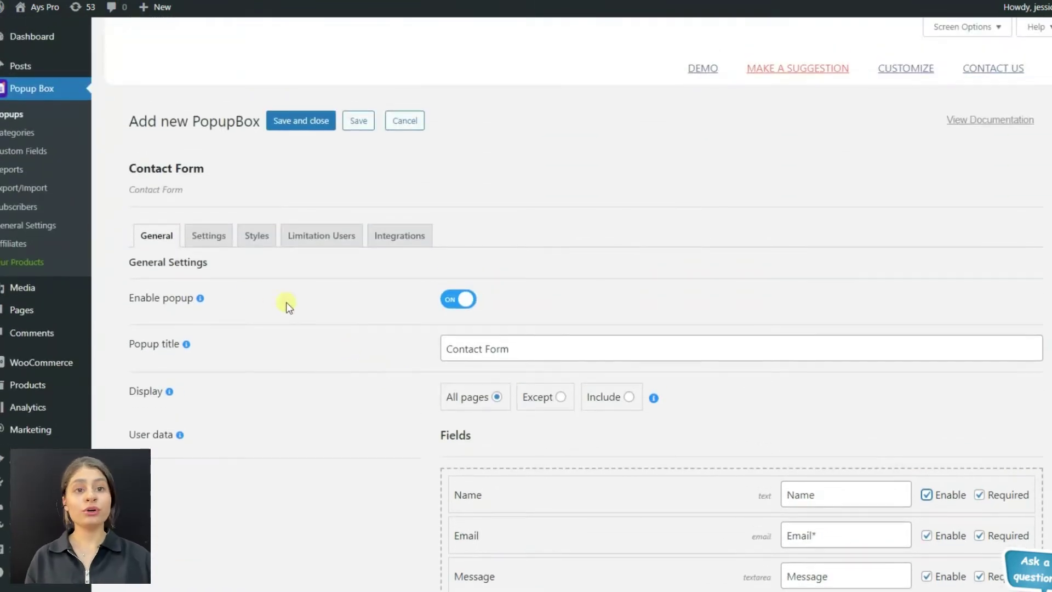
# Step: Add a new Popup Box custom field named 'Contact Form'
pyautogui.click(24, 156)
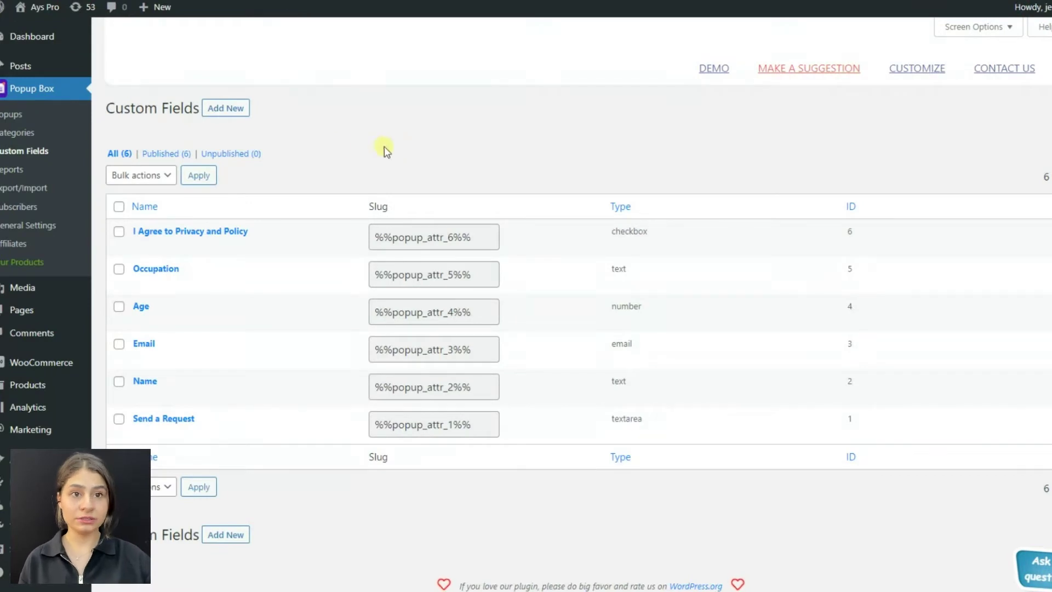
pyautogui.click(223, 112)
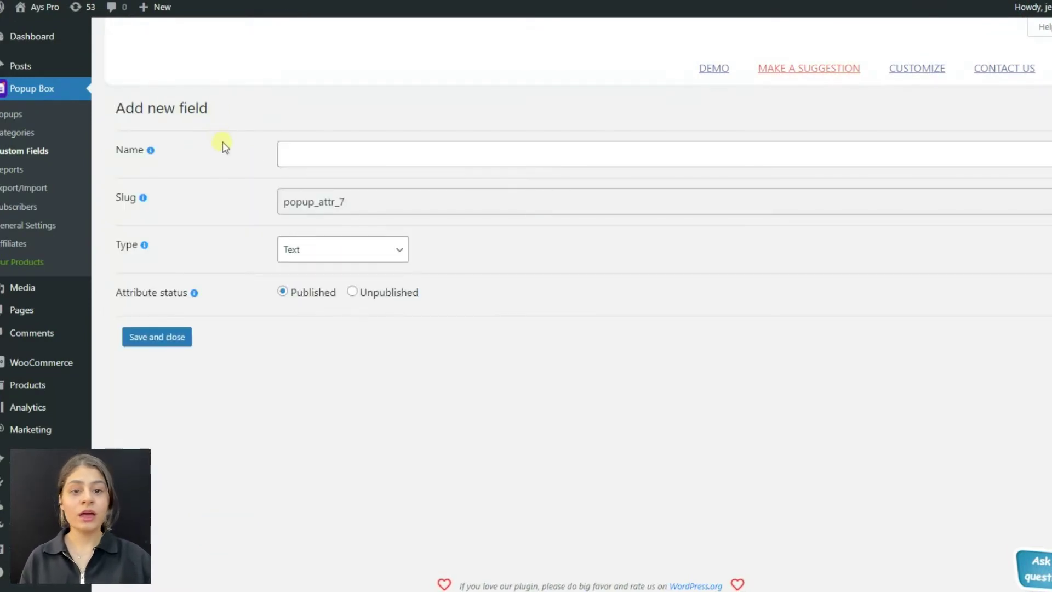
pyautogui.click(313, 156)
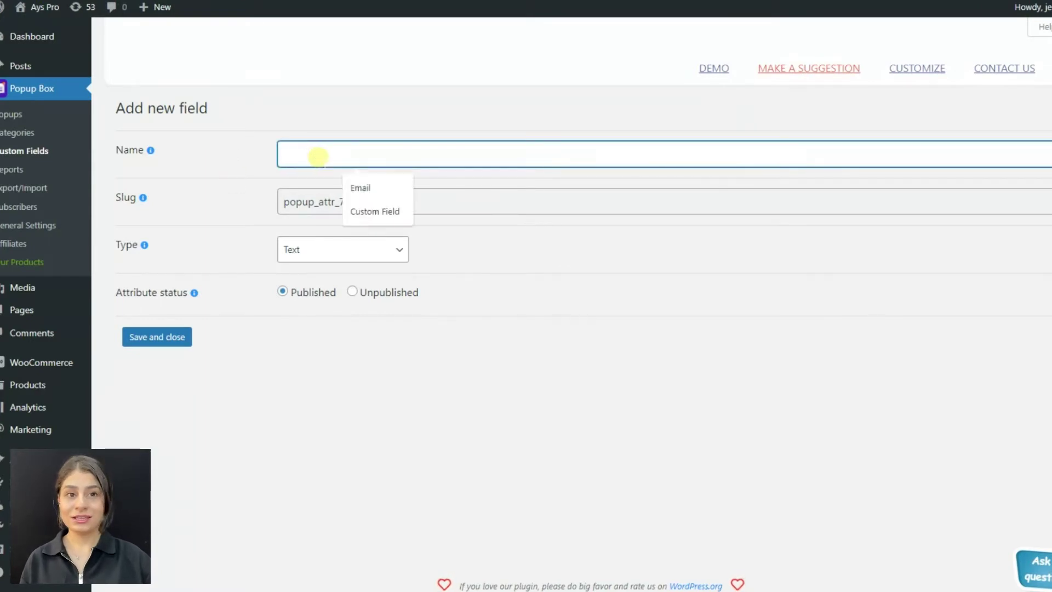
pyautogui.write('Contact Form')
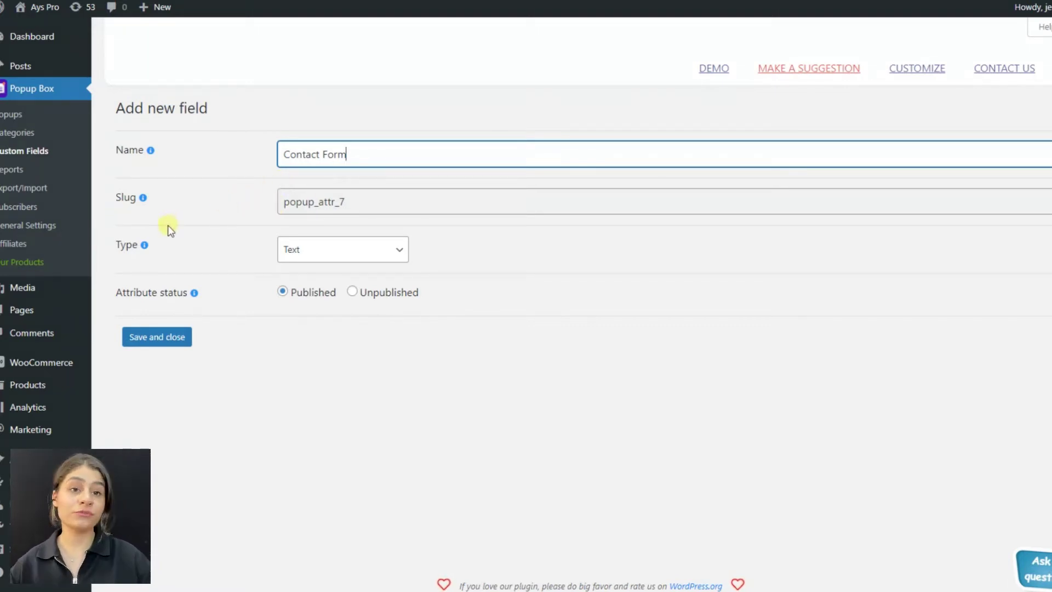
# Step: Keep the Contact Form field as a published Text type and save and close it
pyautogui.click(331, 249)
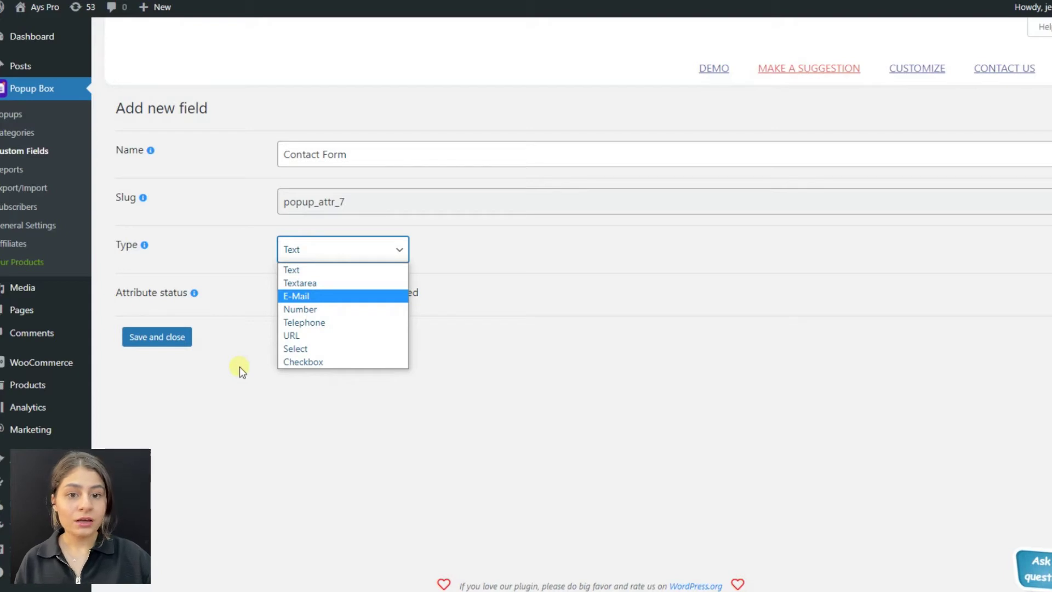
pyautogui.click(239, 367)
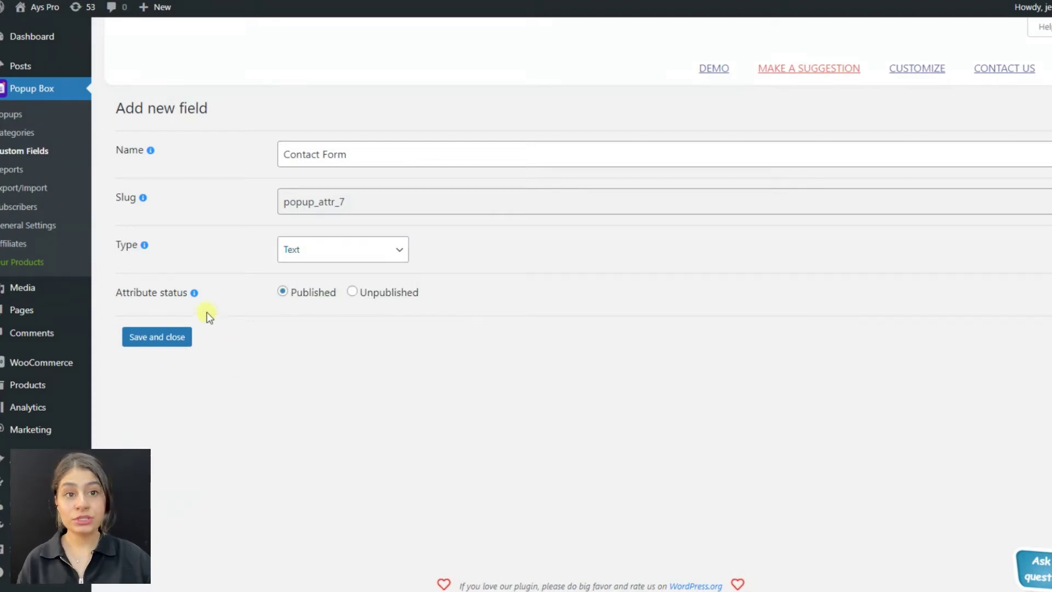
pyautogui.moveTo(194, 294)
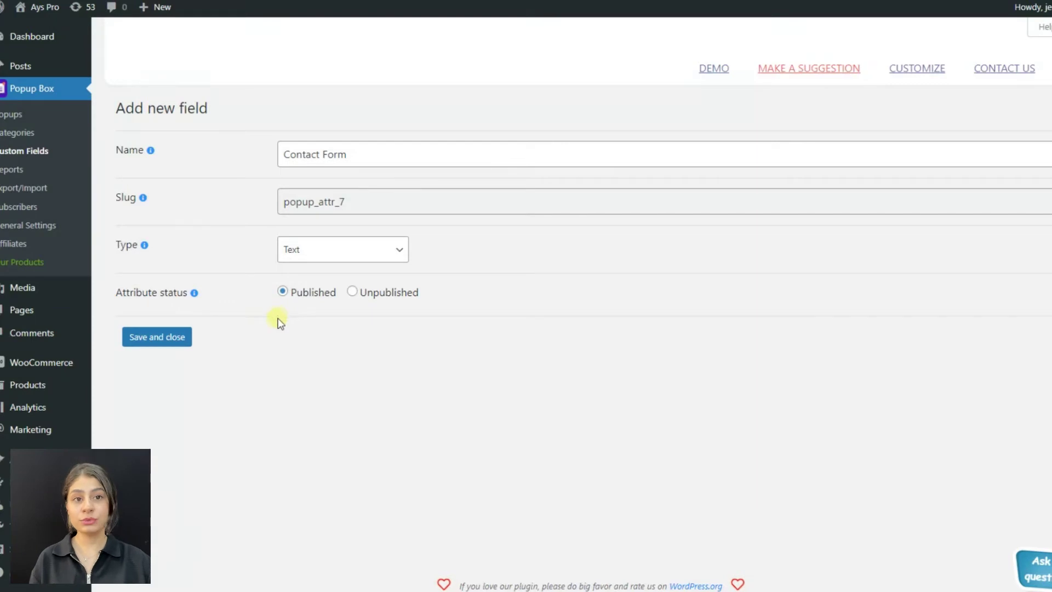
pyautogui.click(182, 336)
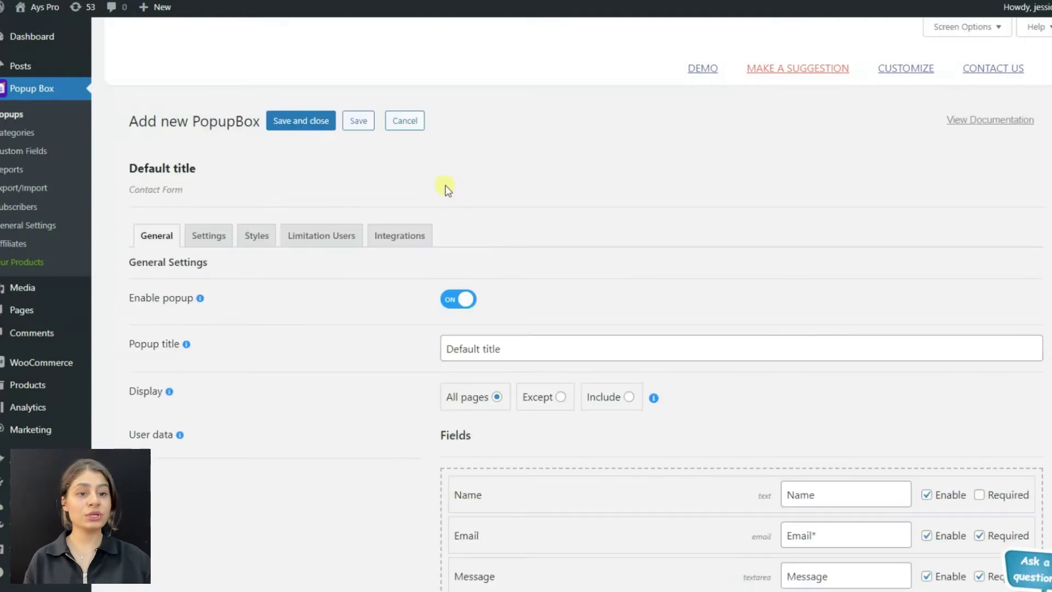
# Step: Tick Enable and Required on the Contact Form row in the popup's Fields list
pyautogui.scroll(-6, 446, 206)
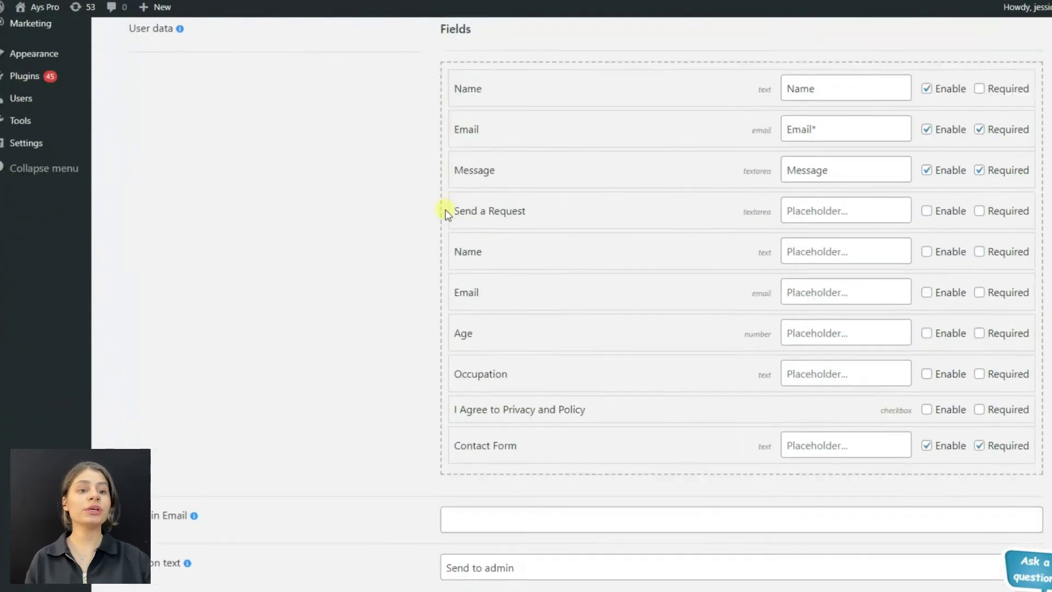
pyautogui.scroll(-3, 446, 214)
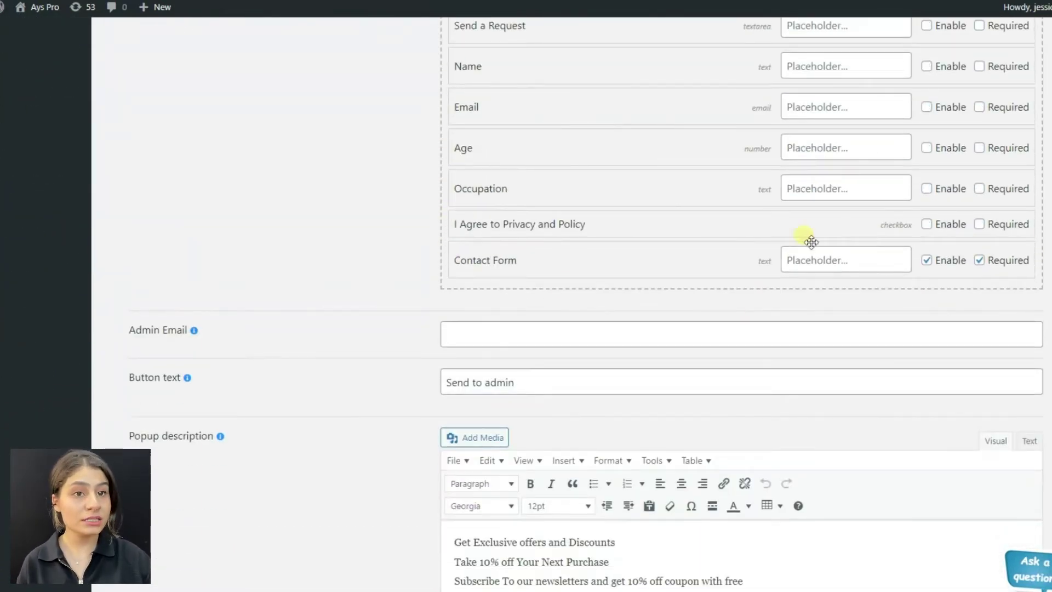
pyautogui.click(926, 260)
pyautogui.click(980, 260)
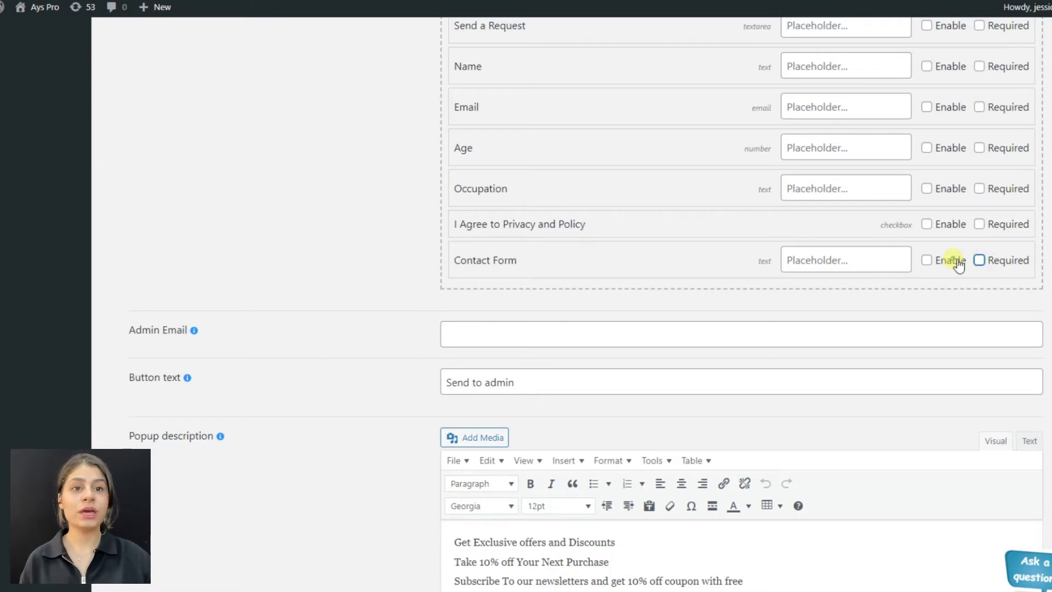
pyautogui.click(957, 264)
pyautogui.click(980, 261)
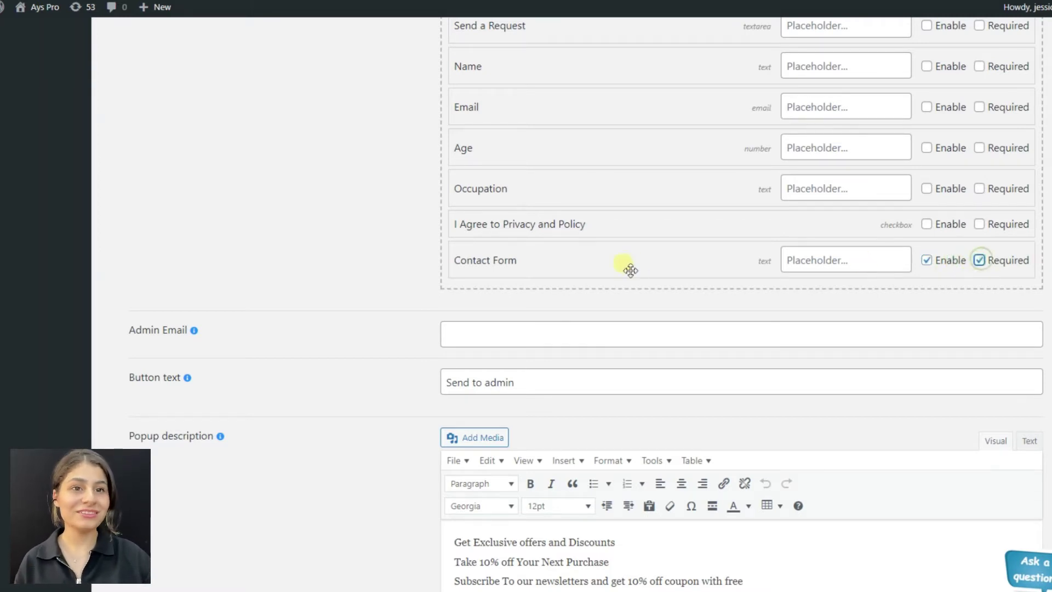
pyautogui.scroll(-3, 319, 278)
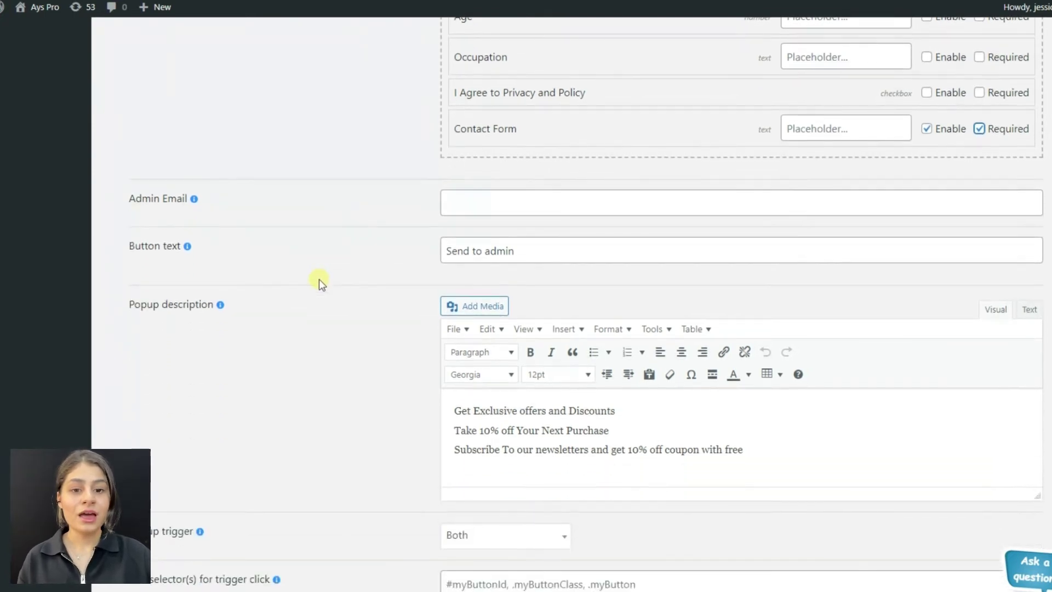
# Step: Paste the admin's e-mail address into the Admin Email field
pyautogui.moveTo(192, 200)
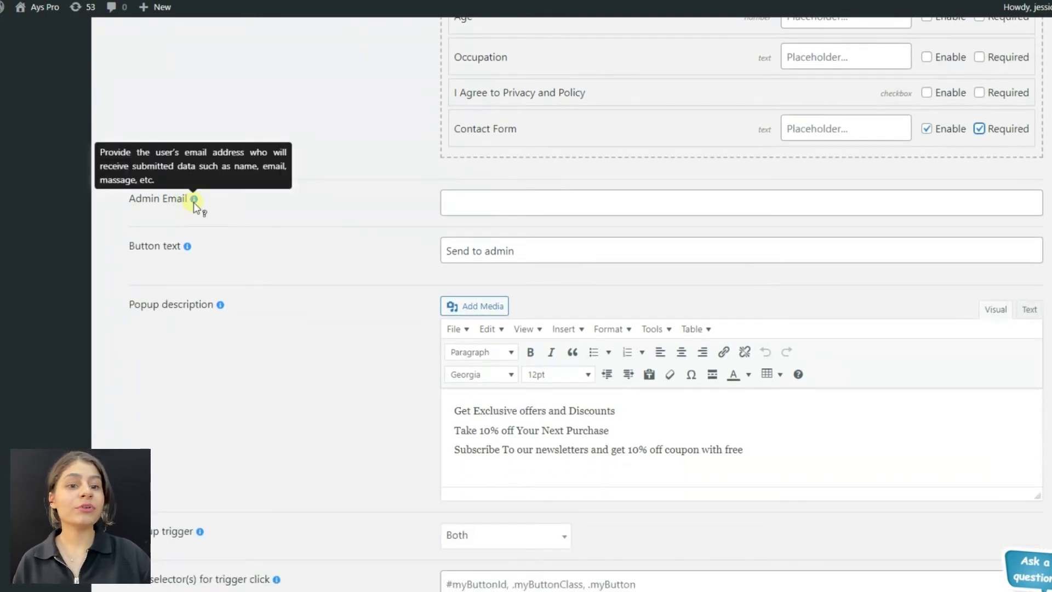
pyautogui.click(487, 206)
pyautogui.hotkey('ctrl', 'v')
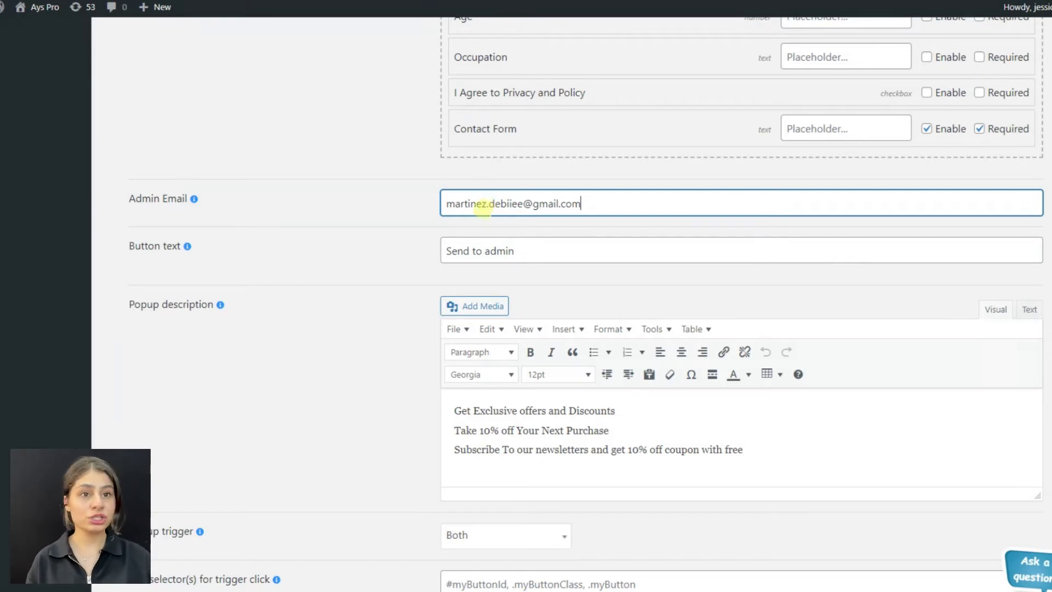
# Step: Change the button text from 'Send to admin' to 'Subscribe'
pyautogui.scroll(-3, 429, 250)
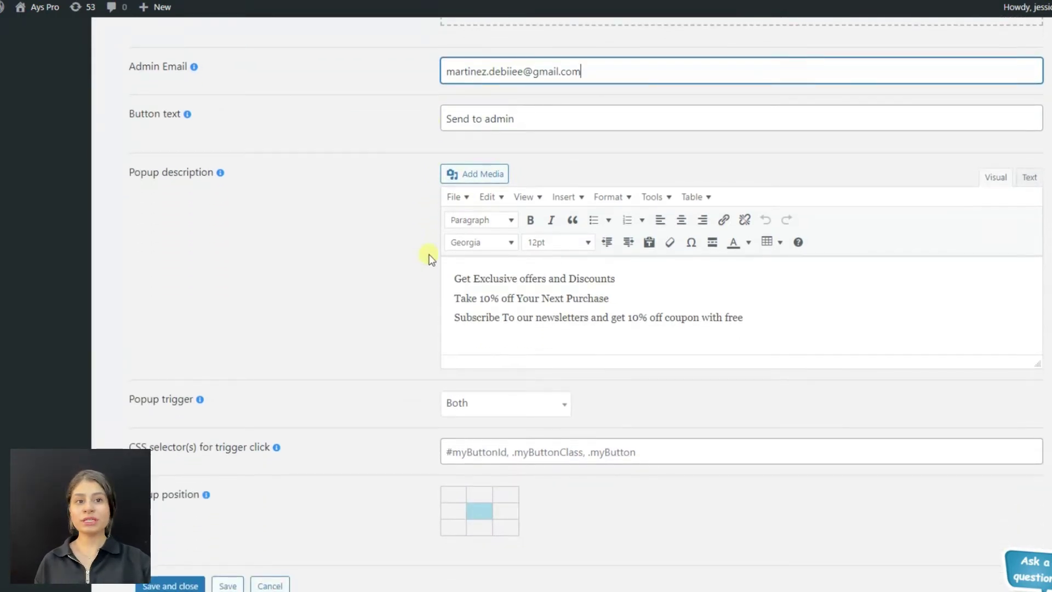
pyautogui.scroll(-1, 430, 258)
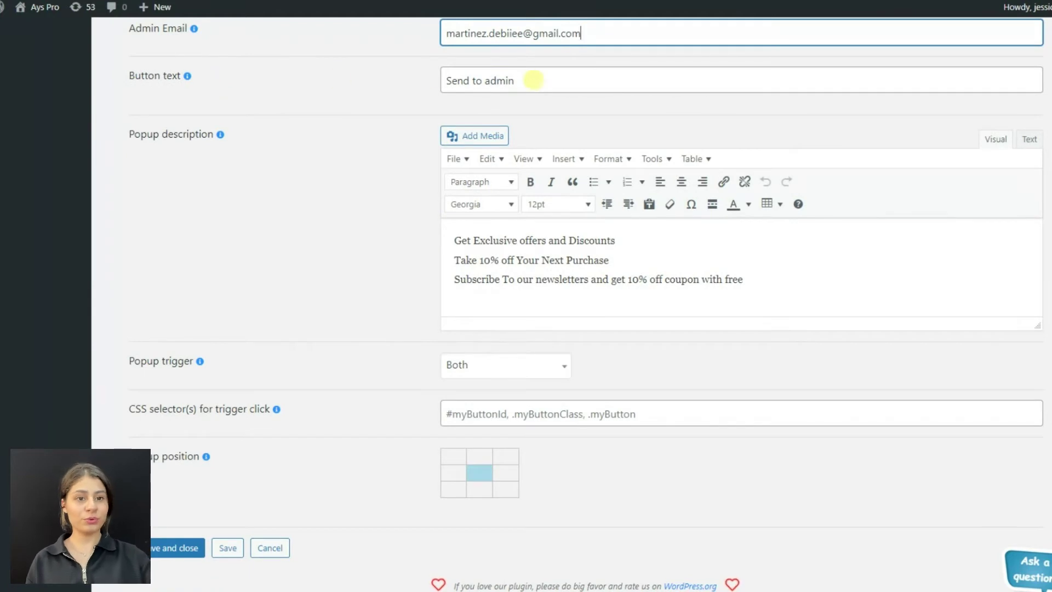
pyautogui.moveTo(533, 80); pyautogui.dragTo(422, 79)
pyautogui.write('Subs')
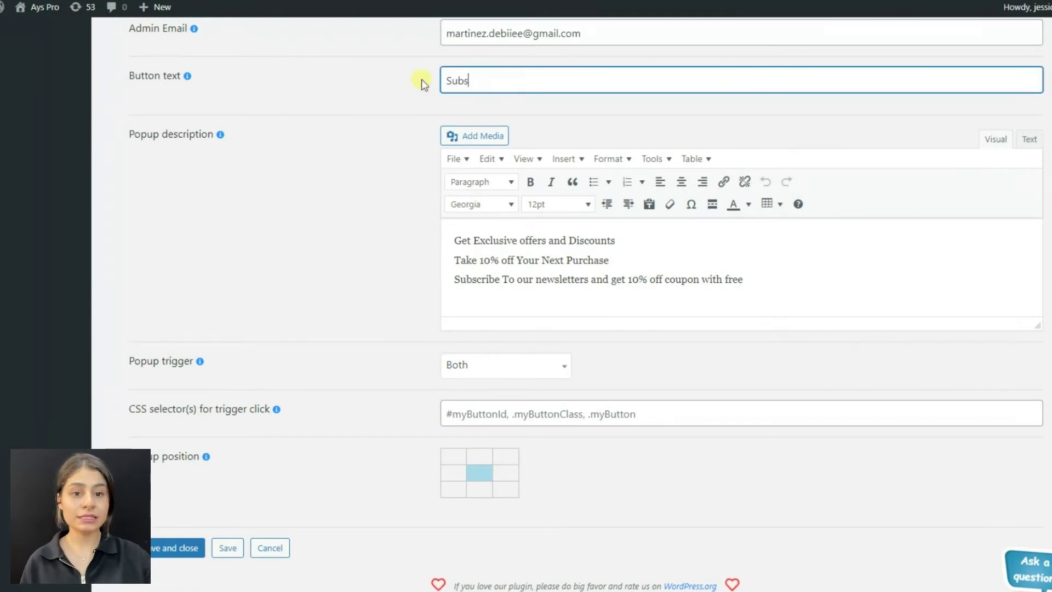
pyautogui.write('cribe')
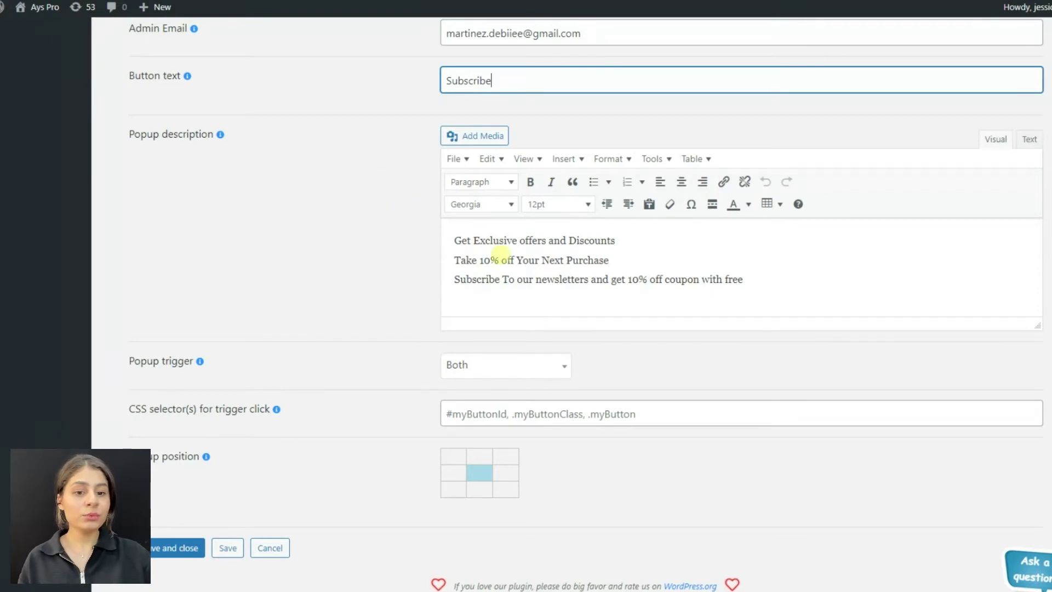
pyautogui.click(501, 253)
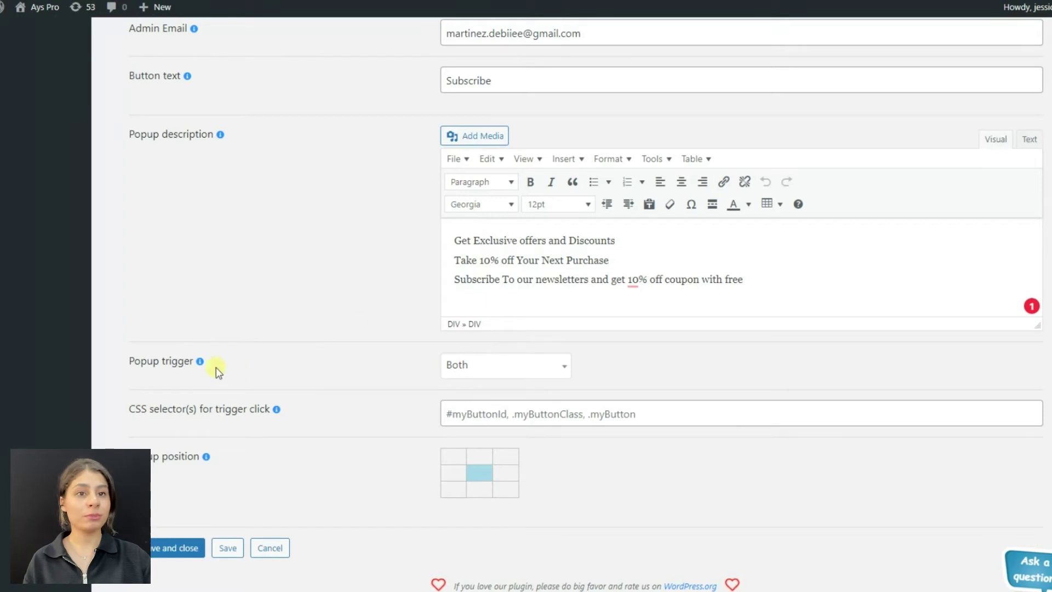
pyautogui.click(465, 373)
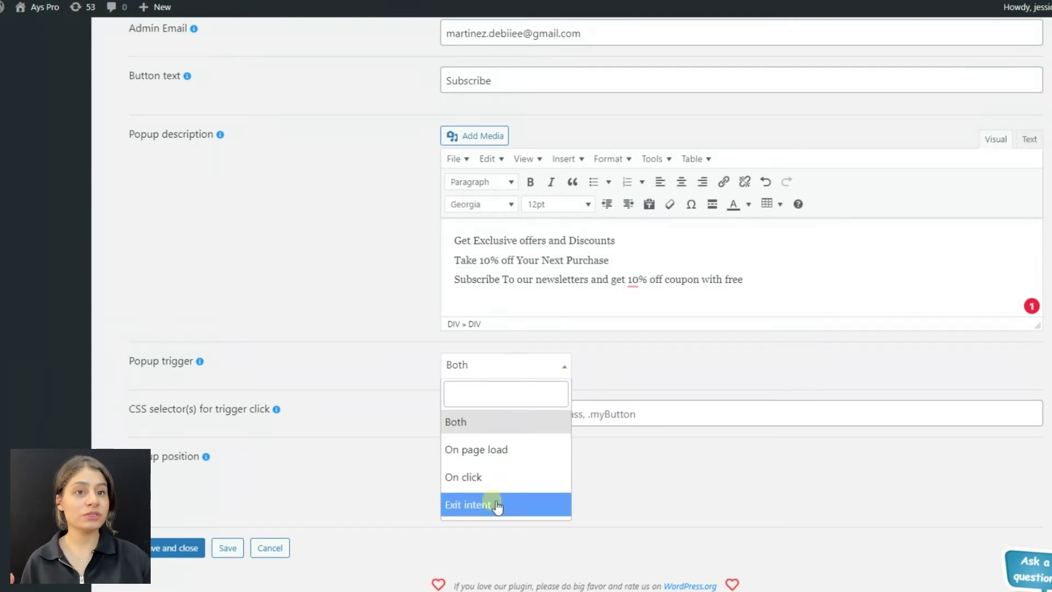
pyautogui.click(388, 367)
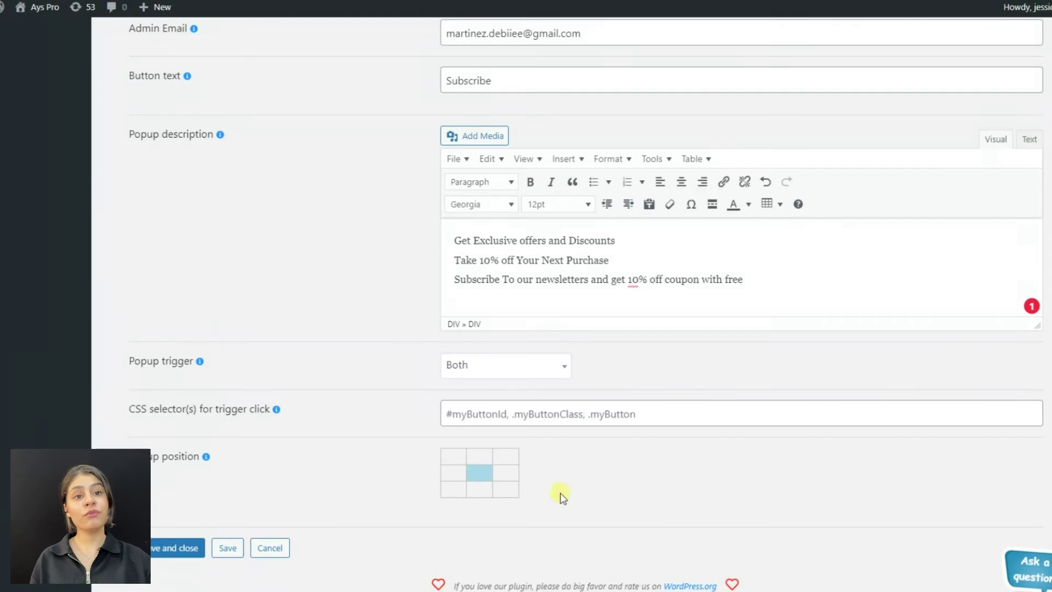
pyautogui.scroll(15, 372, 393)
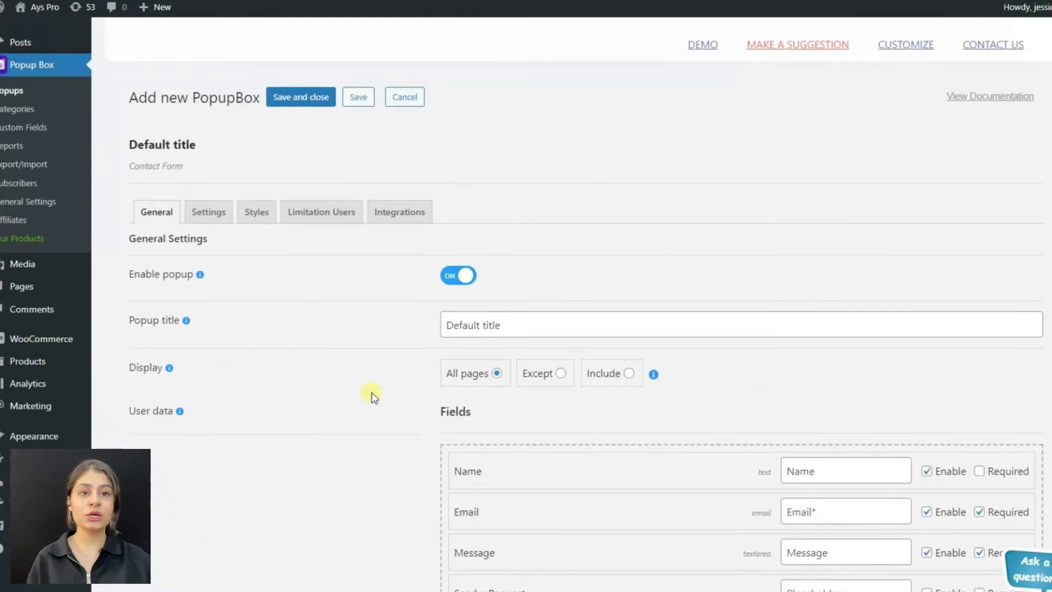
# Step: Scroll through the Settings tab's opening, closing and advanced options
pyautogui.click(217, 240)
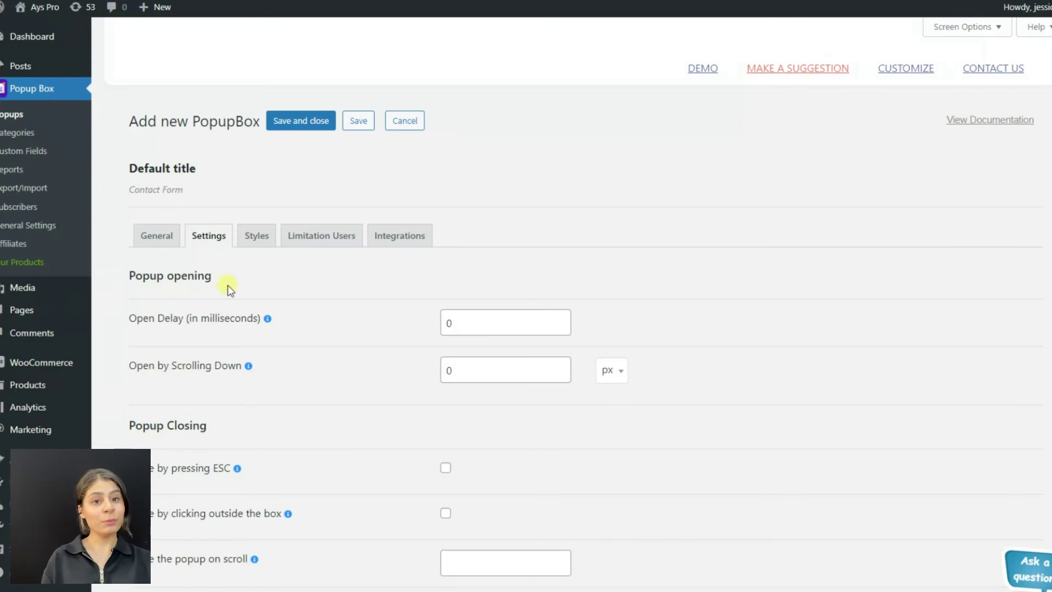
pyautogui.scroll(-1, 230, 326)
pyautogui.scroll(-5, 258, 330)
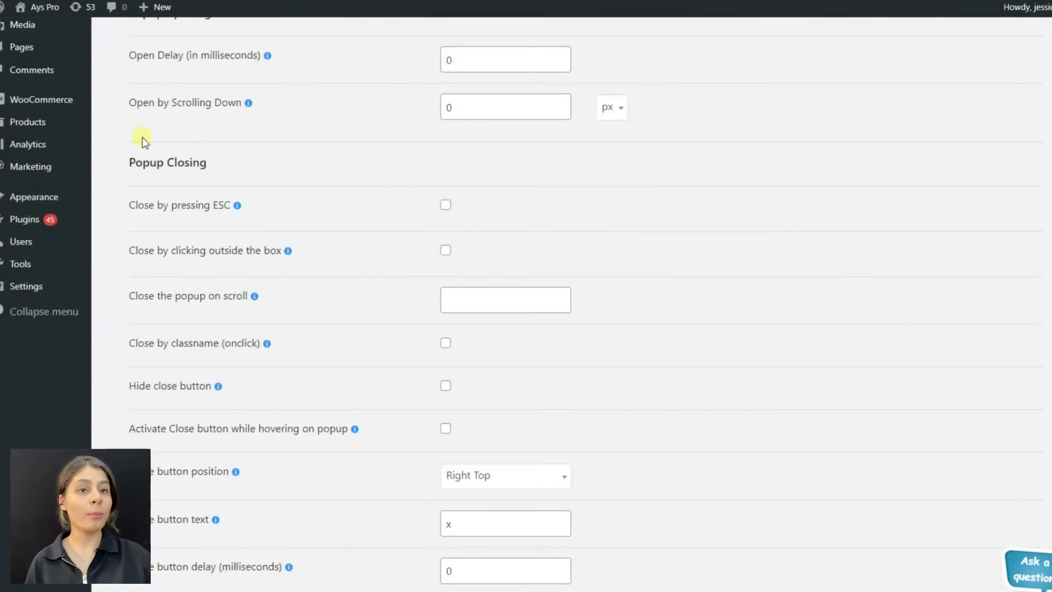
pyautogui.scroll(-10, 420, 248)
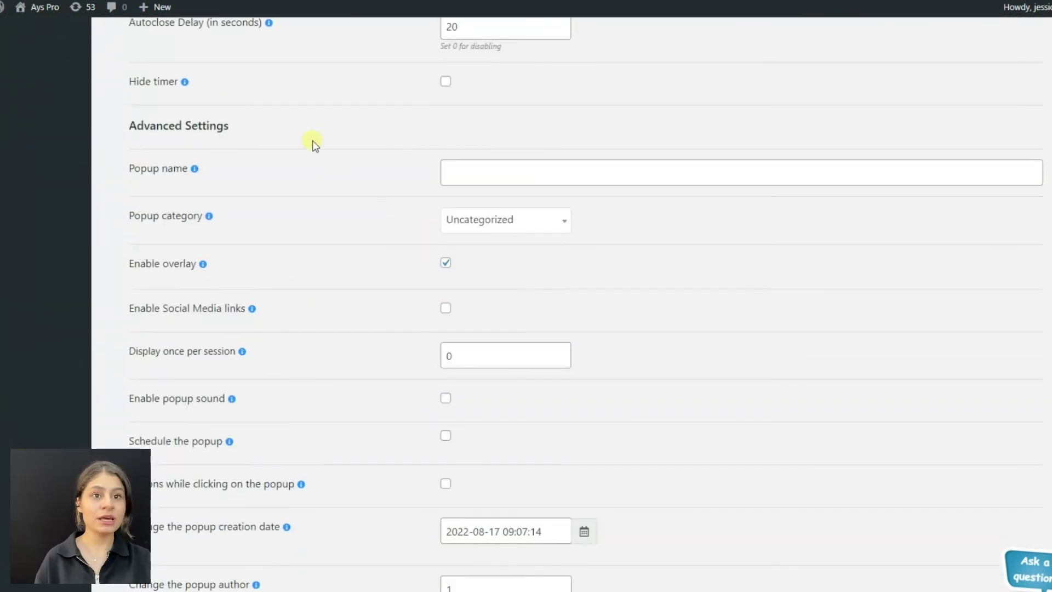
pyautogui.scroll(-2, 331, 162)
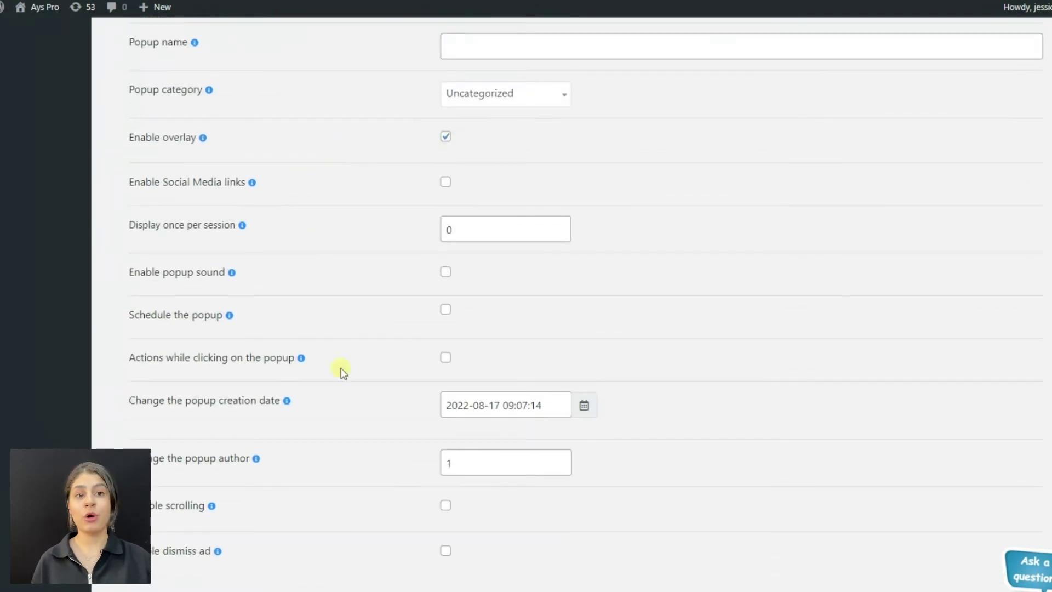
pyautogui.scroll(5, 316, 167)
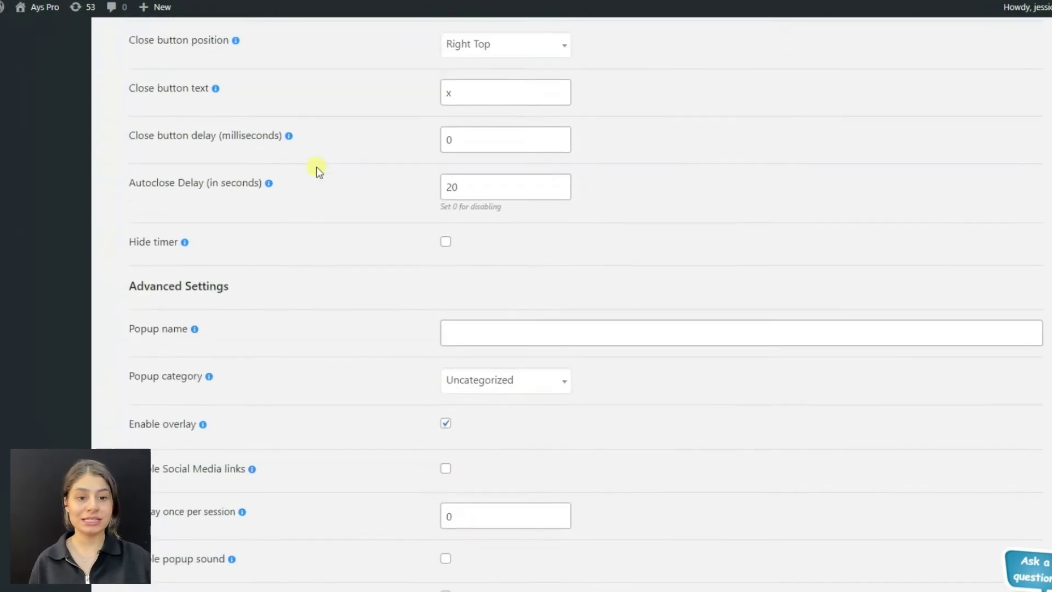
pyautogui.scroll(12, 315, 167)
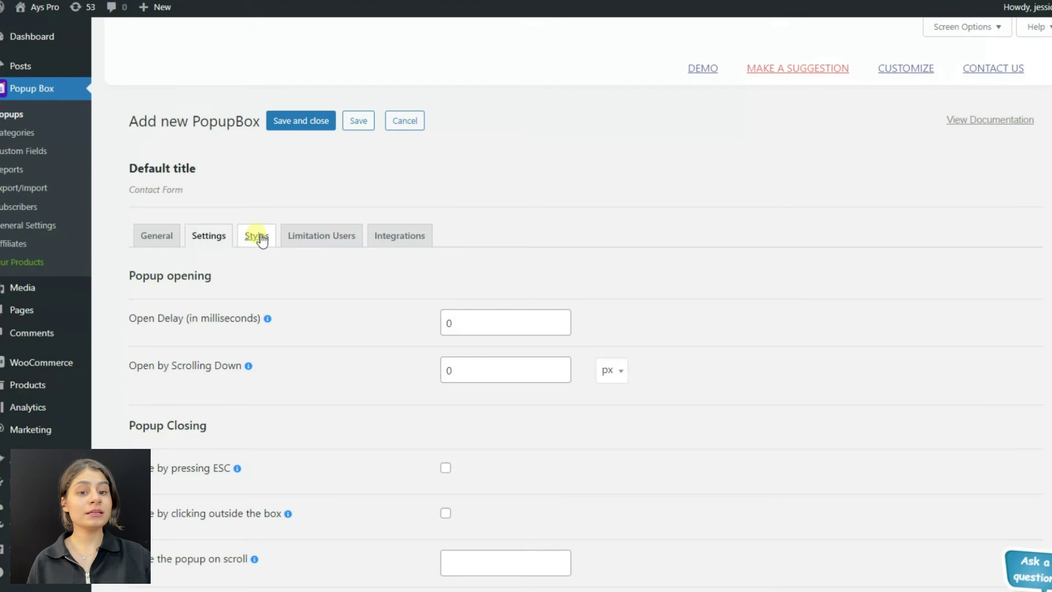
# Step: Scroll through the Styles tab's style and dimension options
pyautogui.click(260, 239)
pyautogui.scroll(-4, 744, 305)
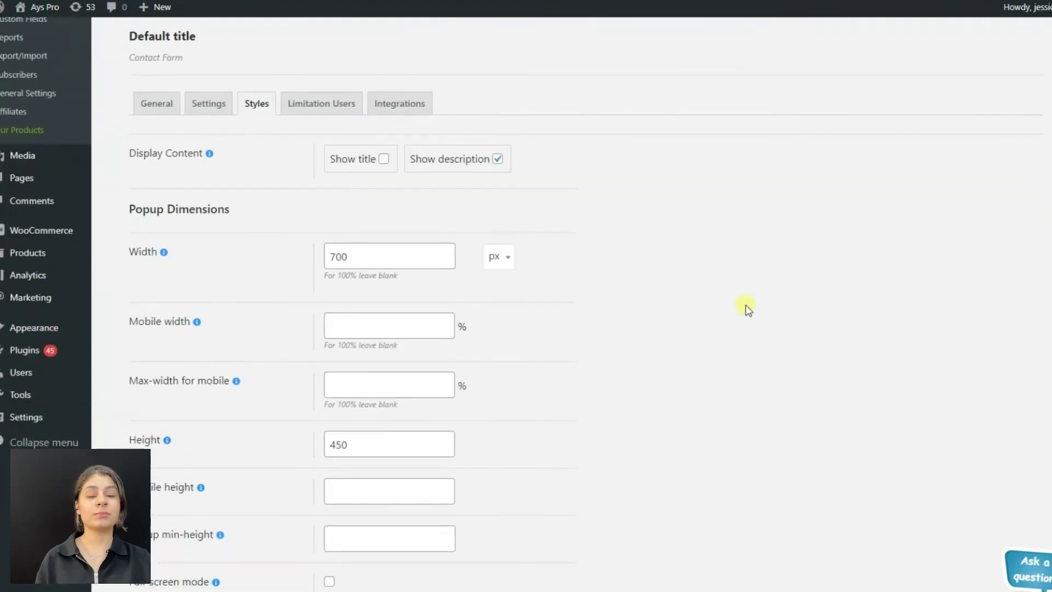
pyautogui.scroll(-9, 490, 163)
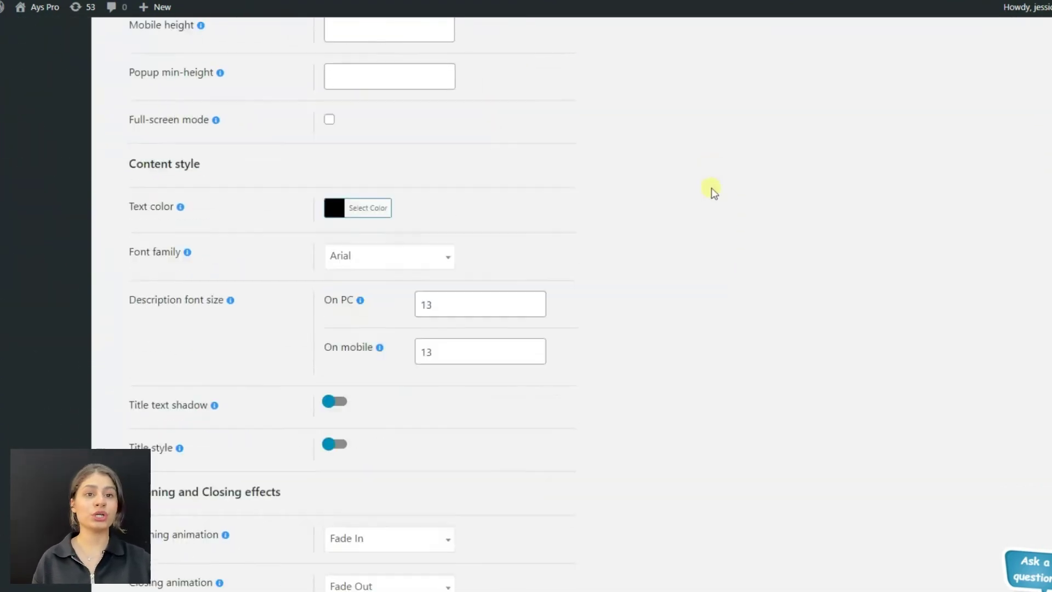
pyautogui.scroll(-6, 767, 176)
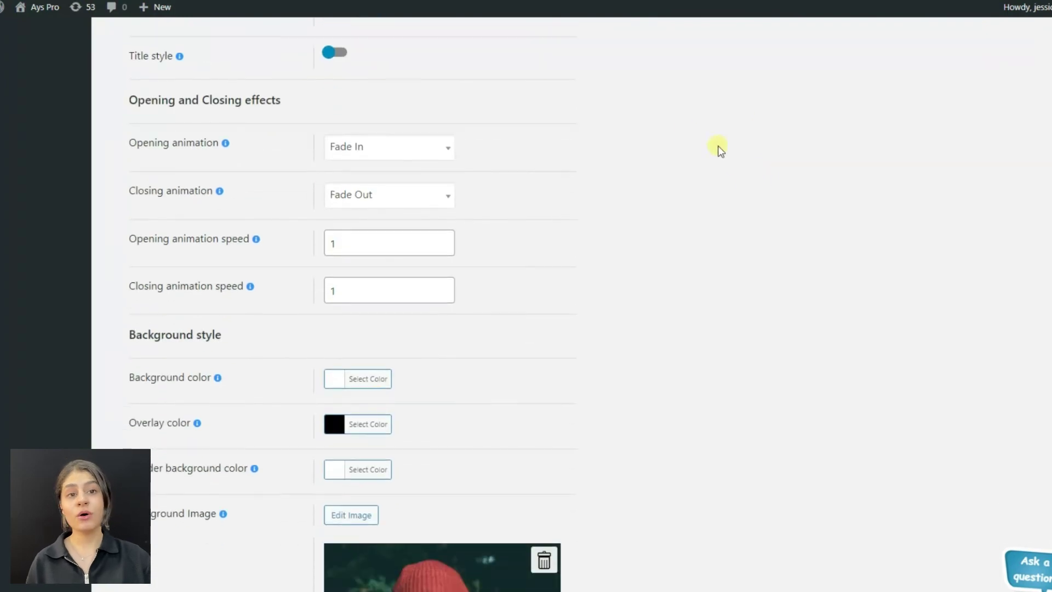
pyautogui.scroll(-5, 263, 301)
pyautogui.scroll(-2, 264, 373)
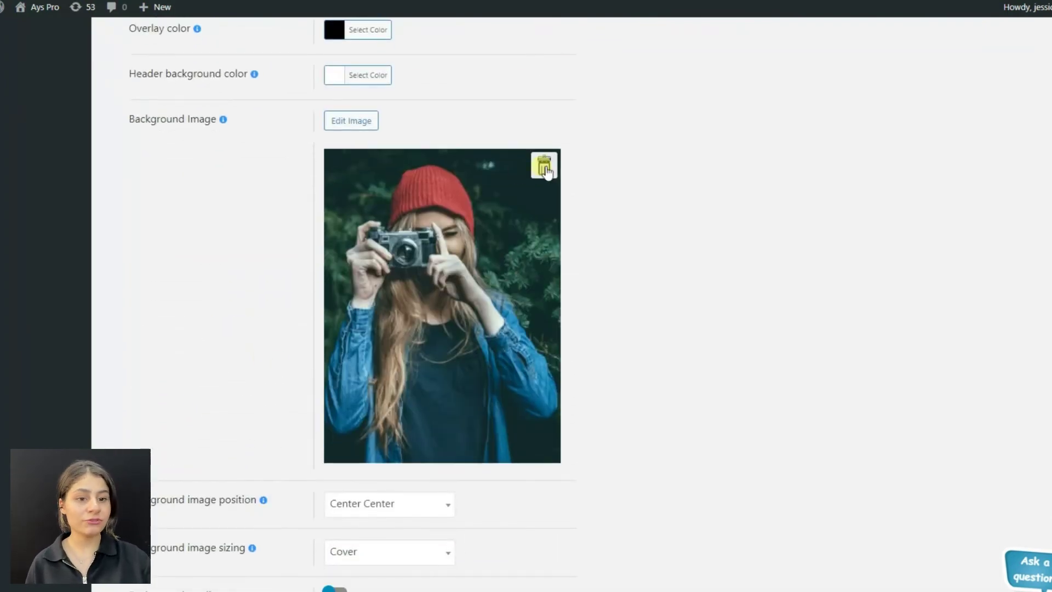
pyautogui.scroll(-14, 644, 278)
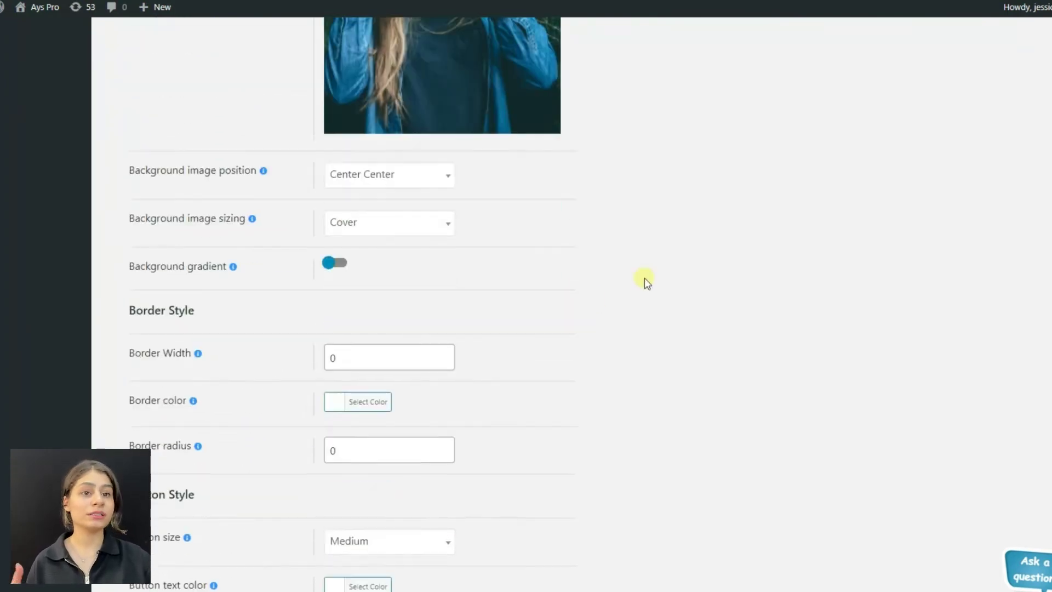
pyautogui.scroll(20, 628, 209)
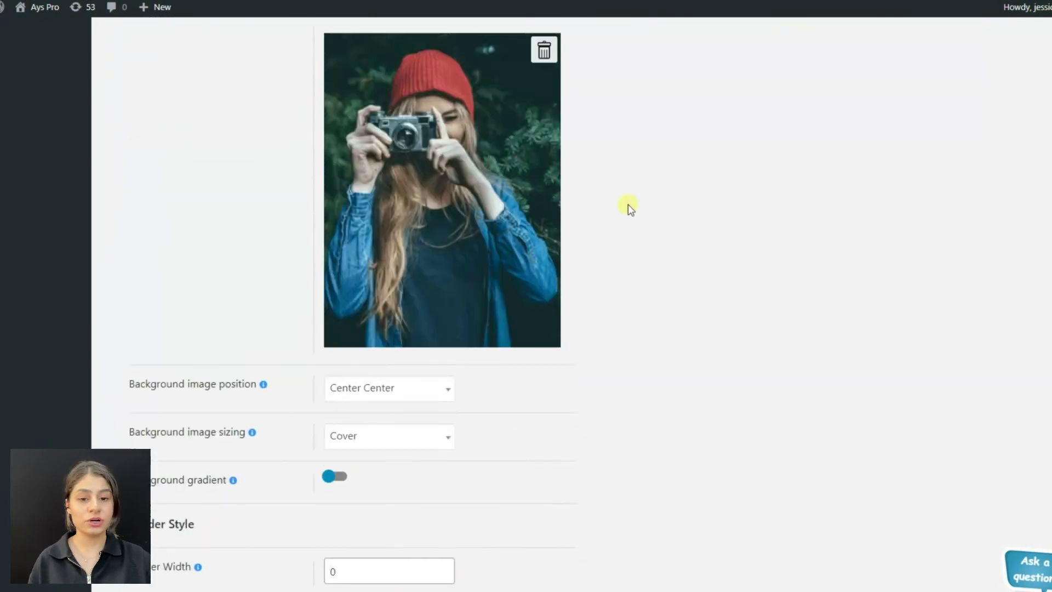
# Step: Uncheck Display for guests so only logged-in users see the popup, then view Integrations
pyautogui.click(336, 233)
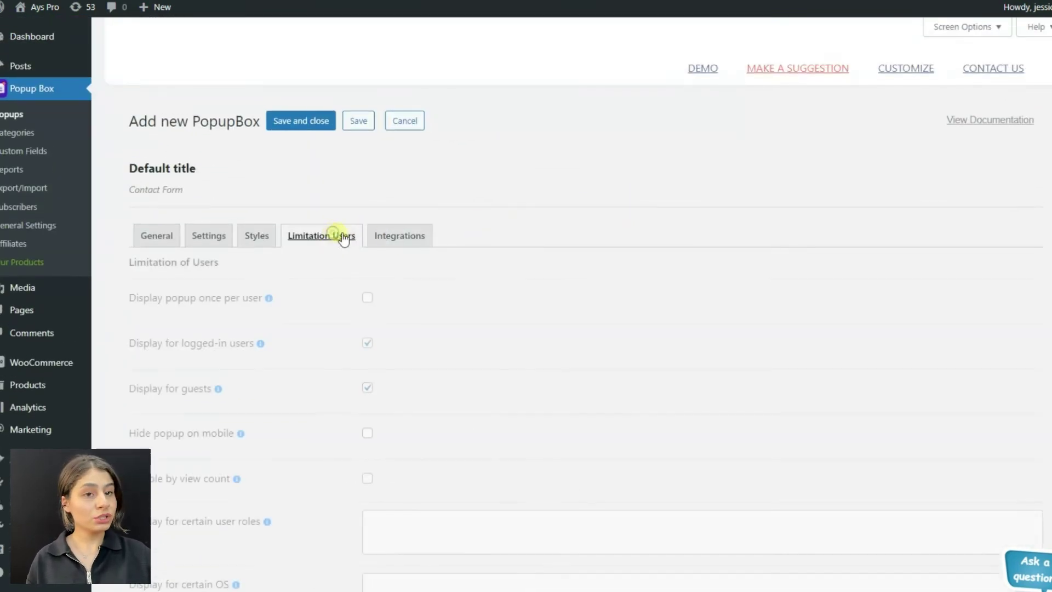
pyautogui.scroll(-4, 604, 213)
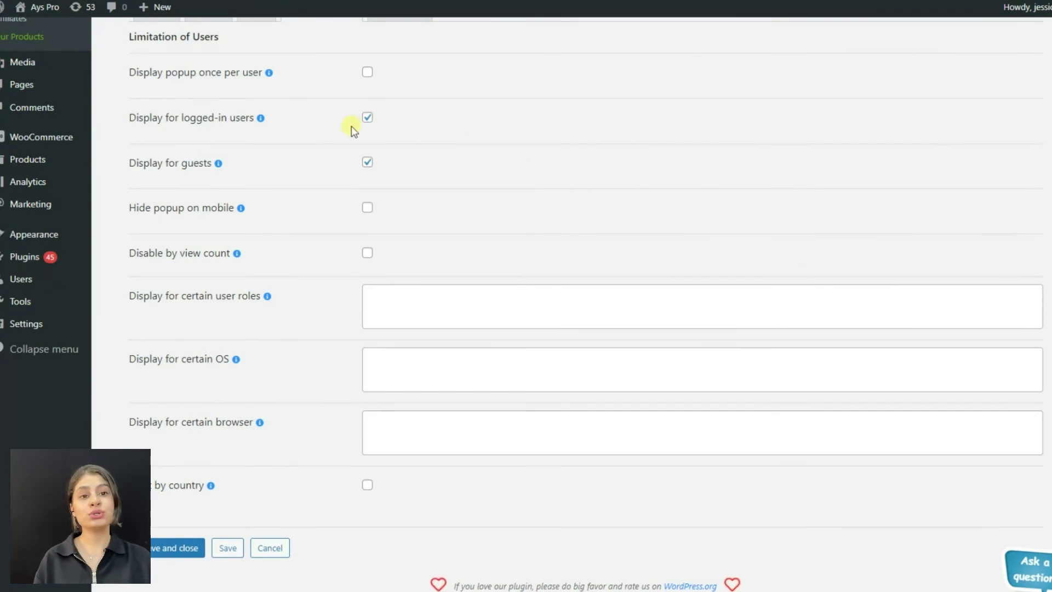
pyautogui.click(367, 162)
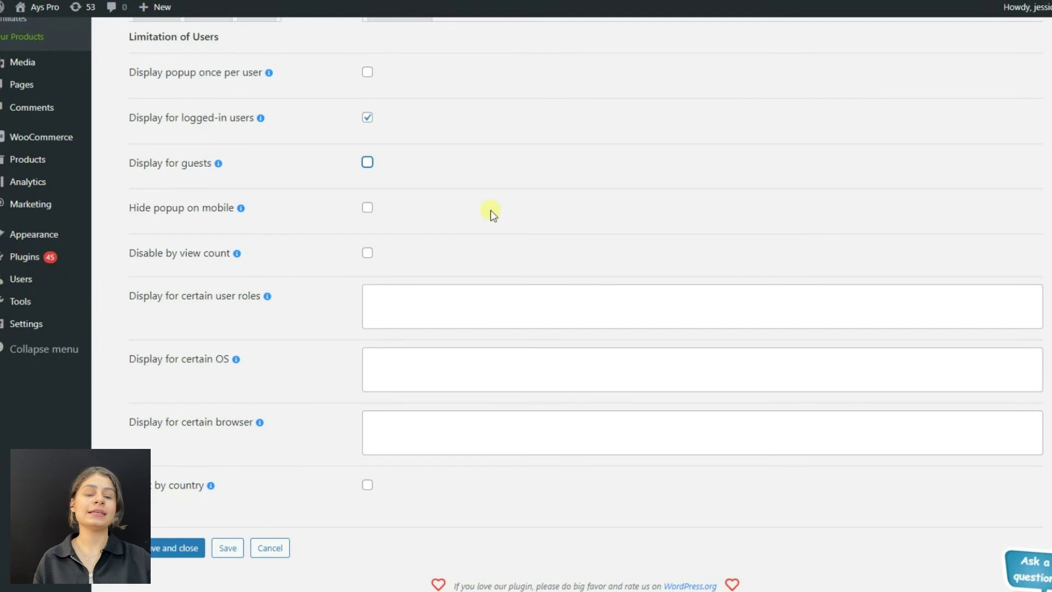
pyautogui.scroll(4, 491, 209)
pyautogui.click(430, 208)
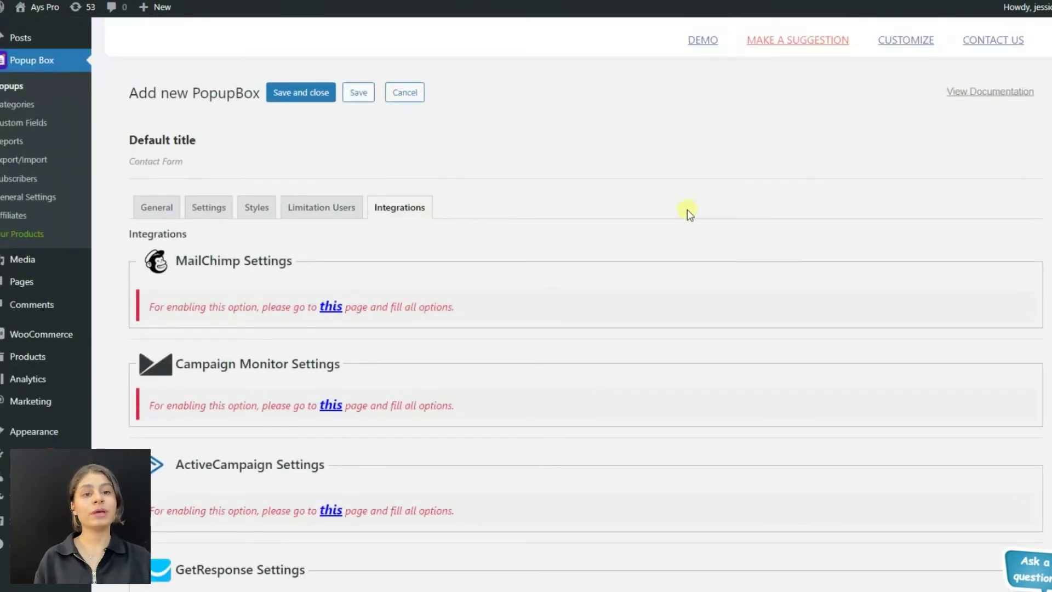
pyautogui.scroll(-5, 687, 209)
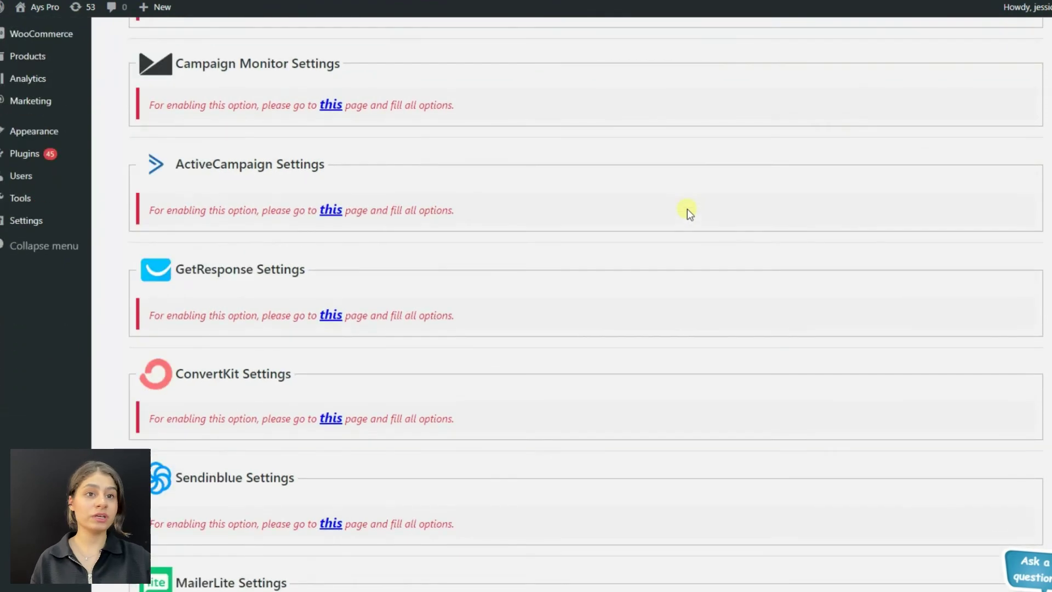
pyautogui.scroll(-3, 686, 209)
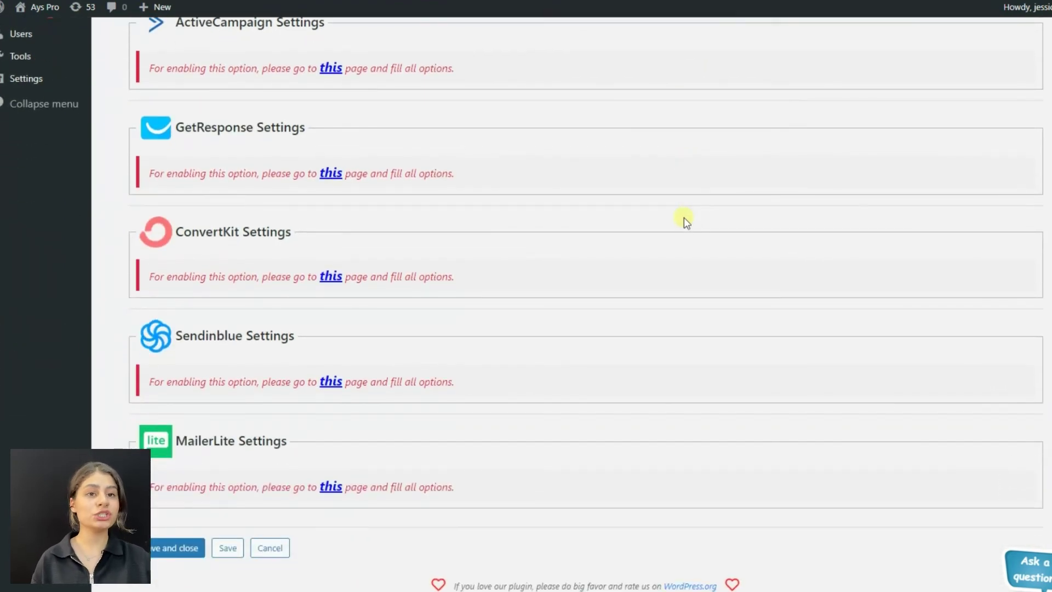
pyautogui.scroll(5, 682, 213)
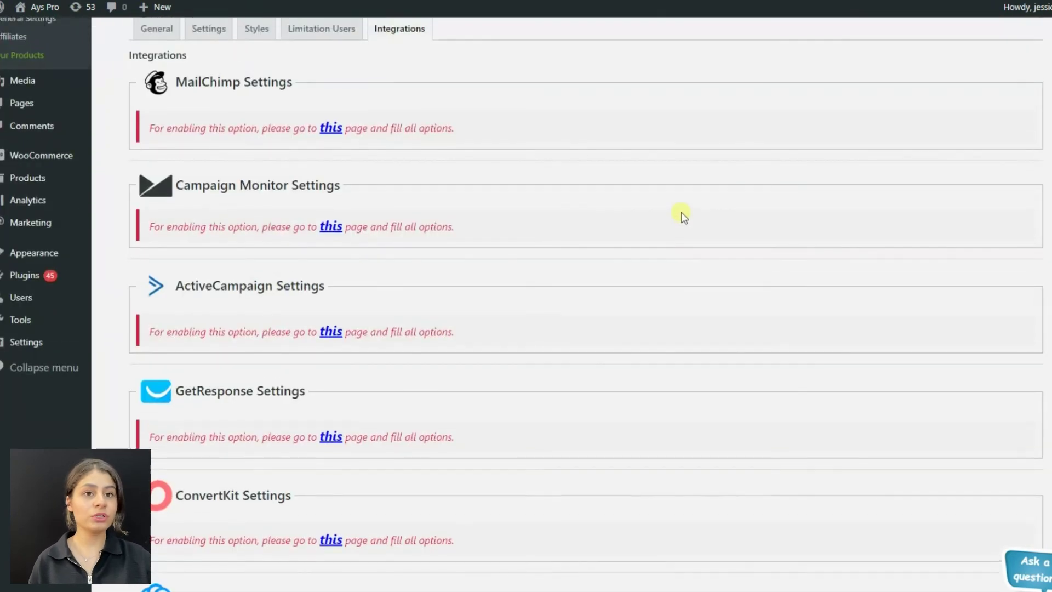
pyautogui.scroll(3, 681, 212)
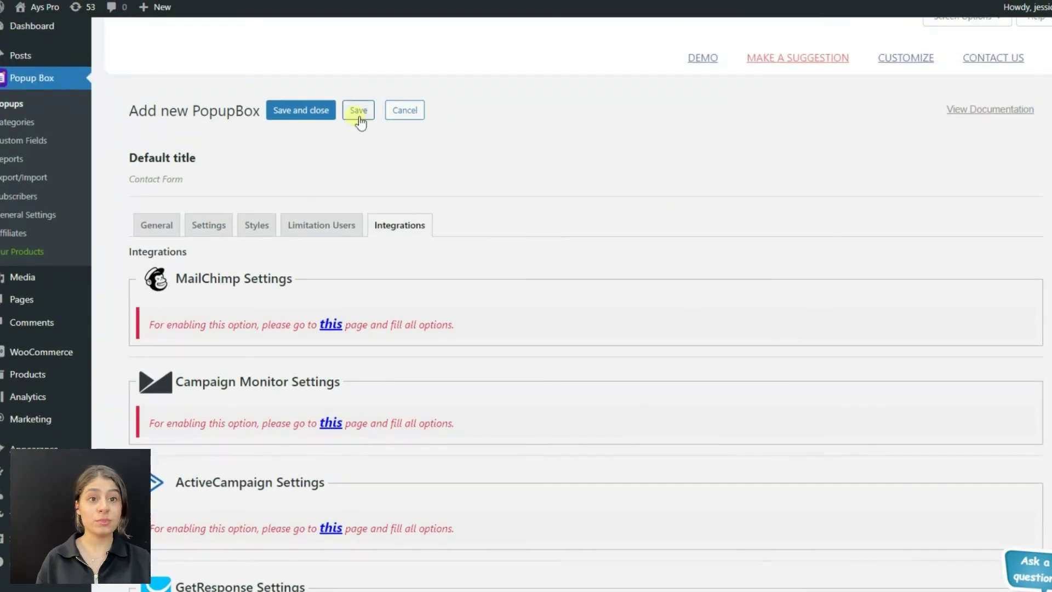
pyautogui.click(330, 111)
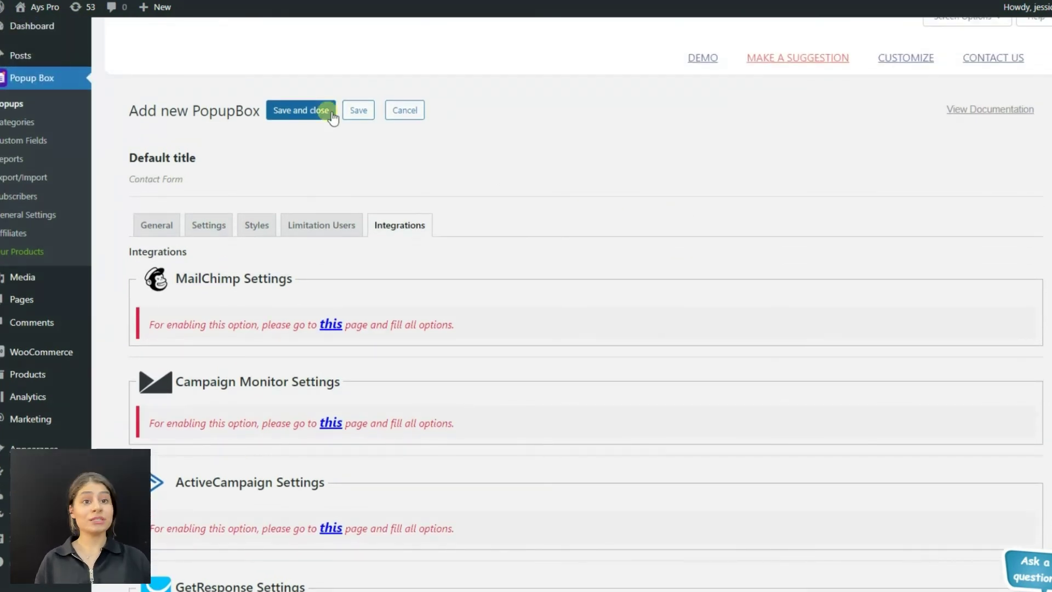